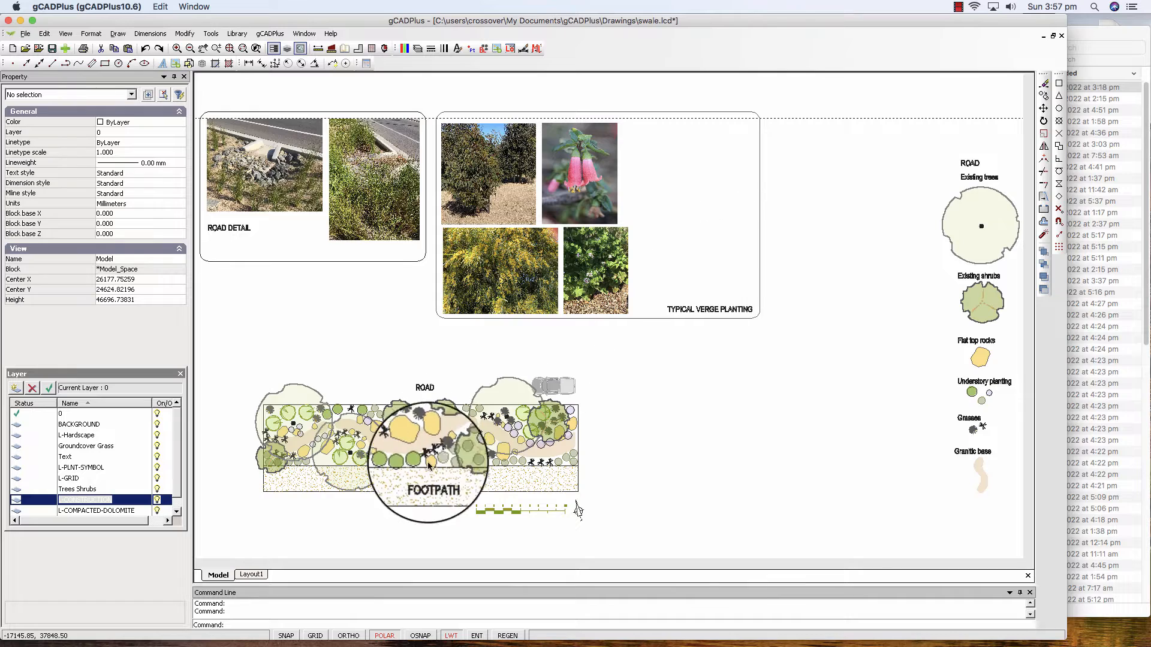
Step: Examine the swale plan and its photos, and check the loaded images in the Image Manager
scroll(405, 476, "up", 4)
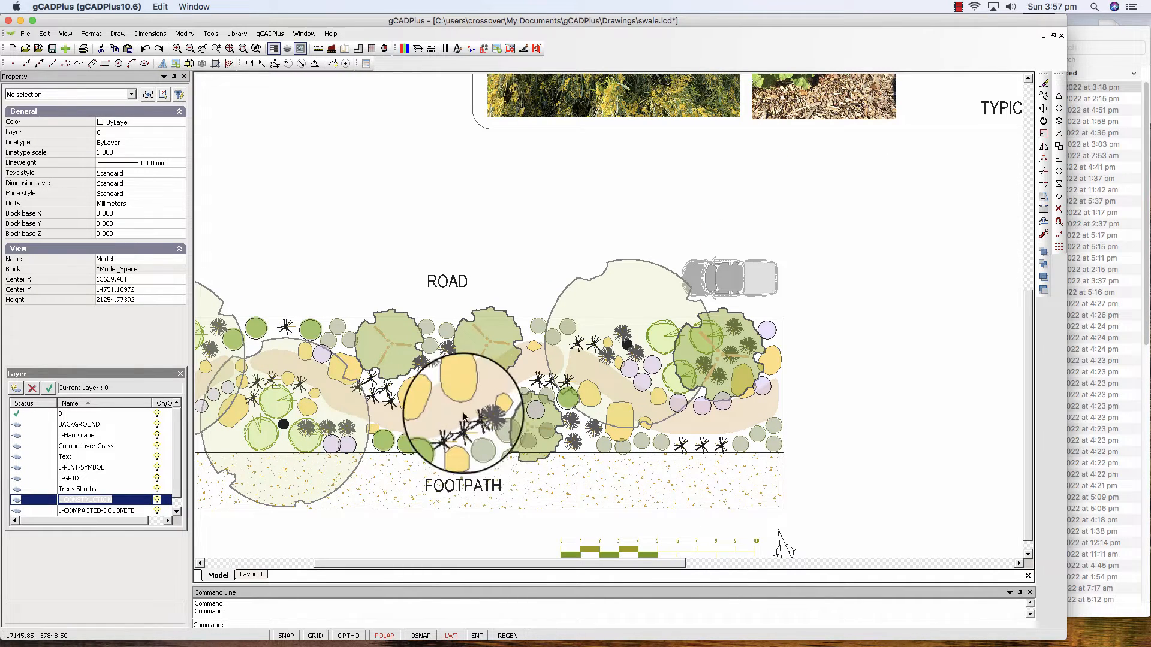
scroll(587, 420, "down", 4)
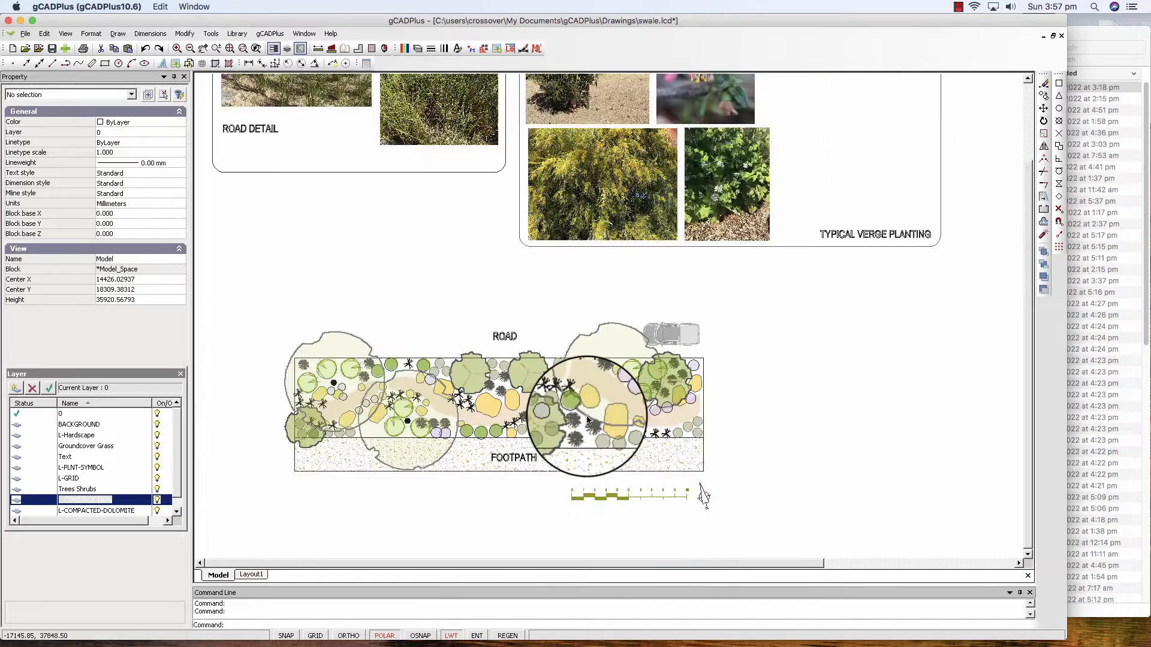
scroll(362, 132, "up", 4)
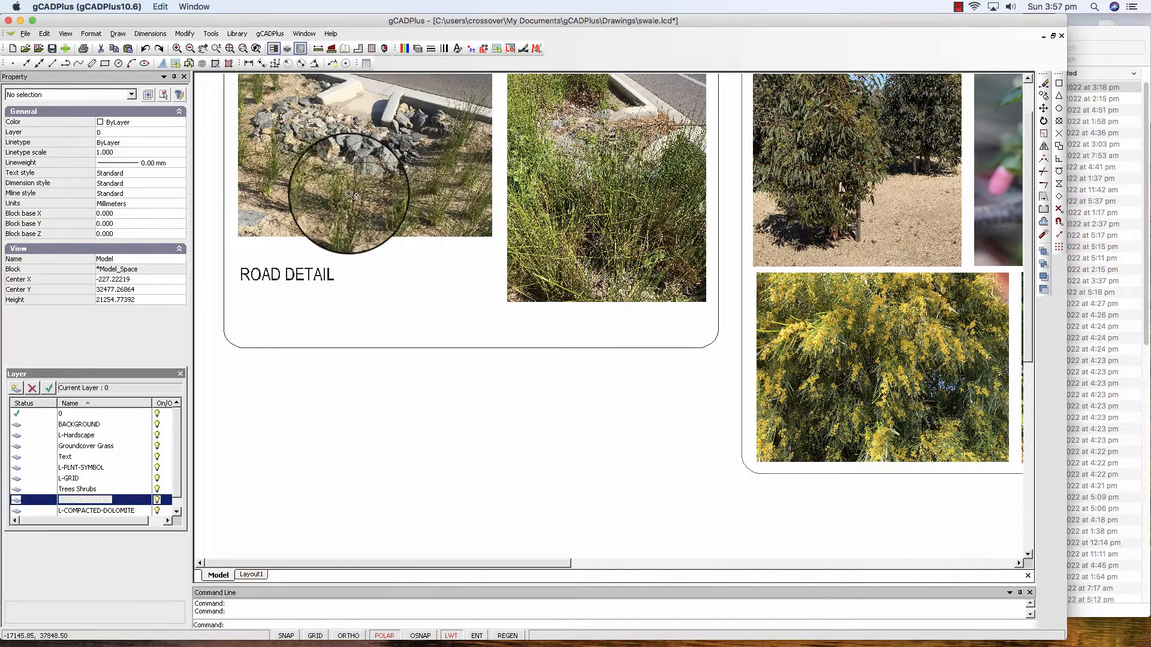
scroll(328, 197, "down", 3)
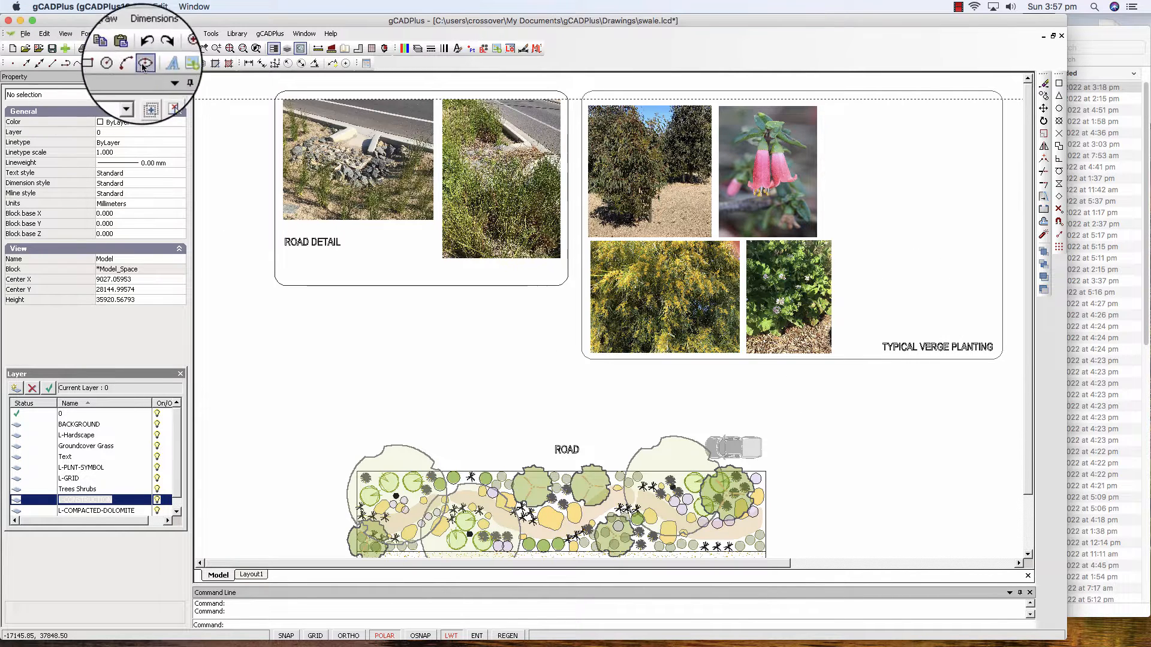
left_click(117, 34)
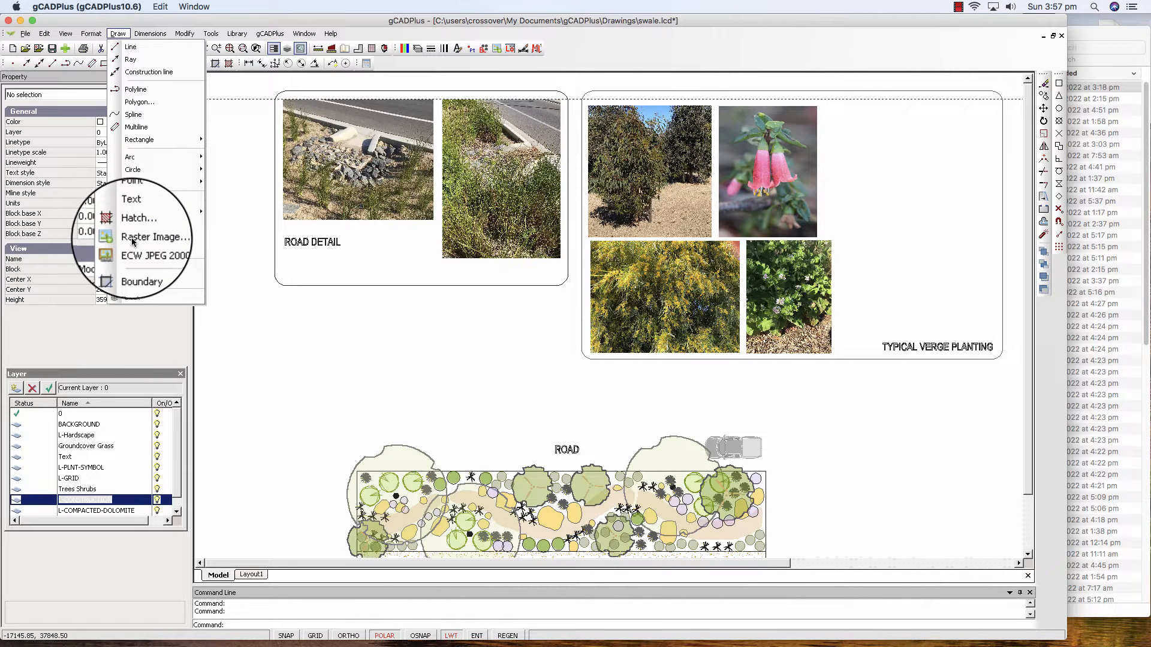
mouse_move(91, 33)
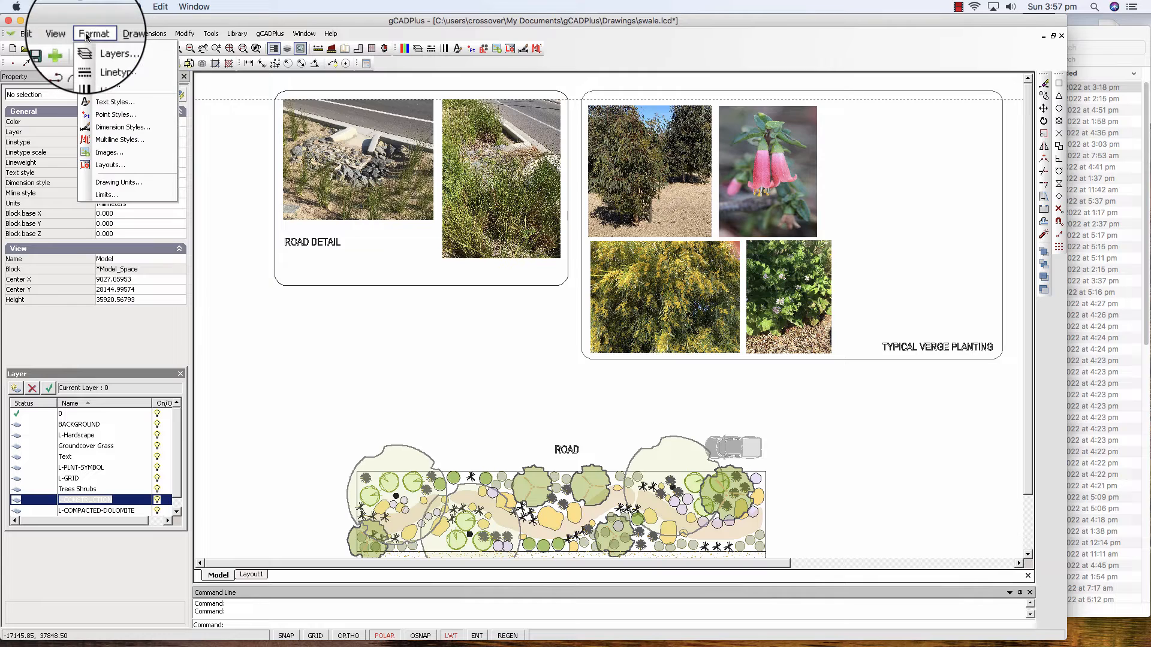
left_click(104, 154)
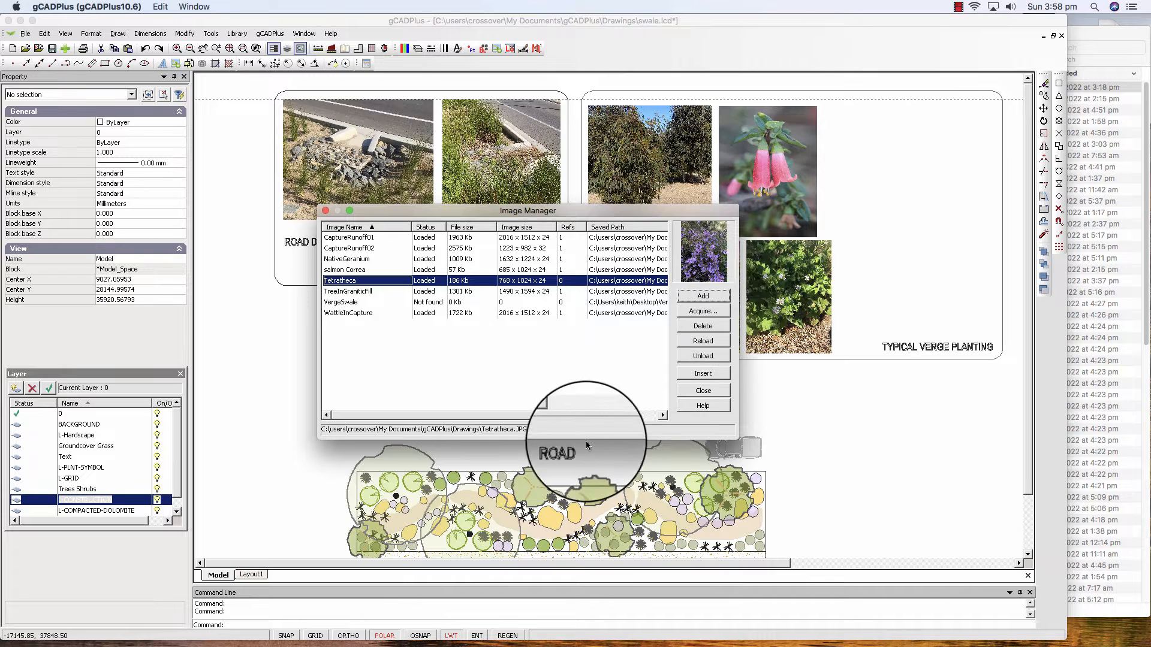
left_click(326, 211)
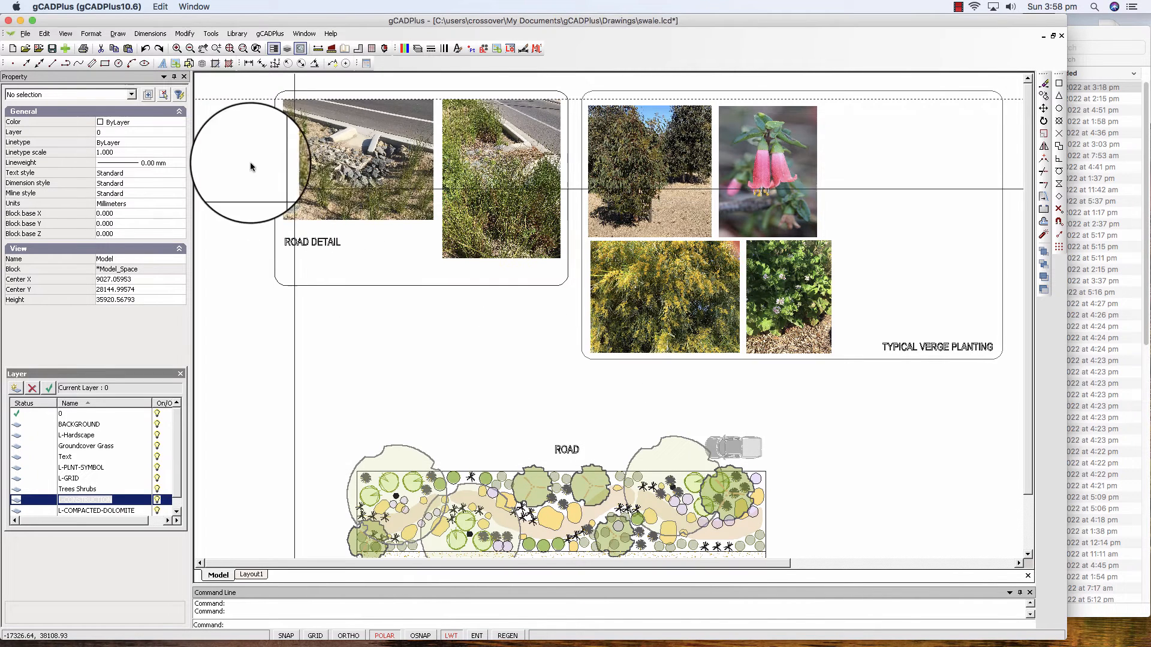
Step: Insert the Tetratheca raster image in the TYPICAL VERGE PLANTING panel beside the pink flower photo, sized to match that photo's height
left_click(118, 35)
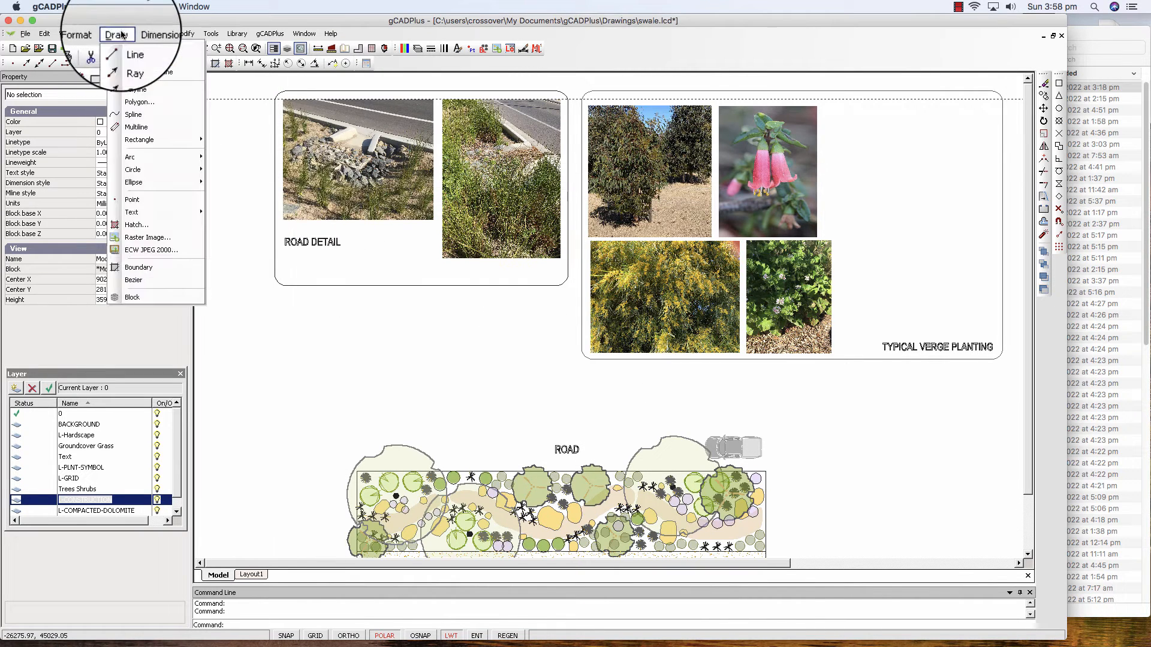
left_click(142, 237)
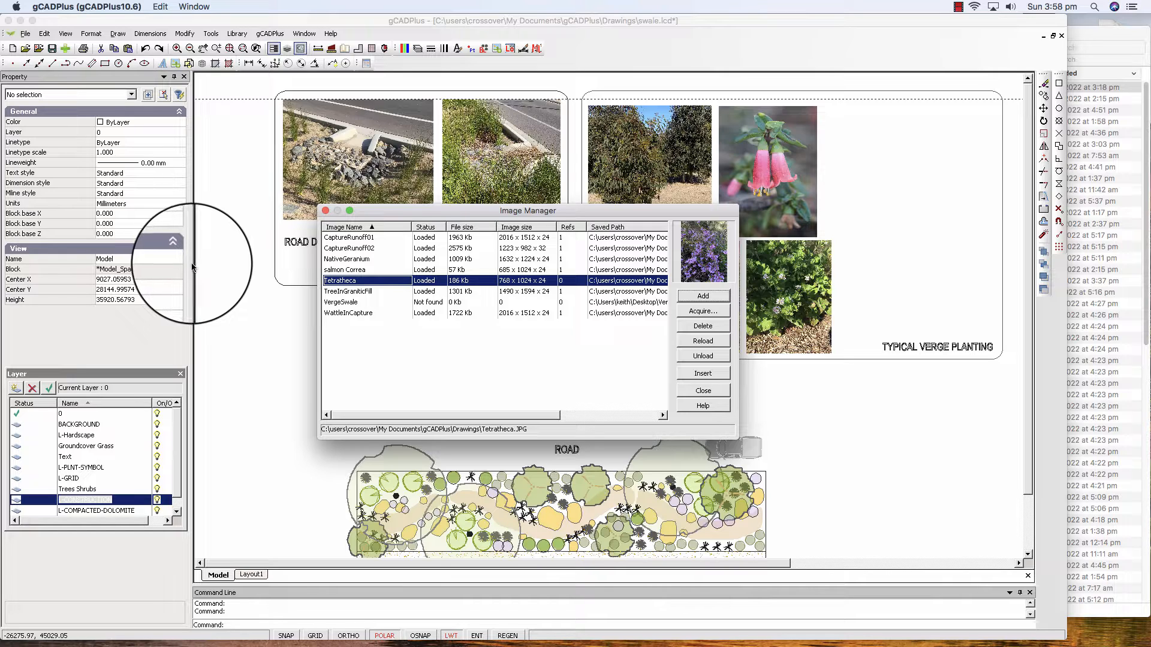
left_click(706, 377)
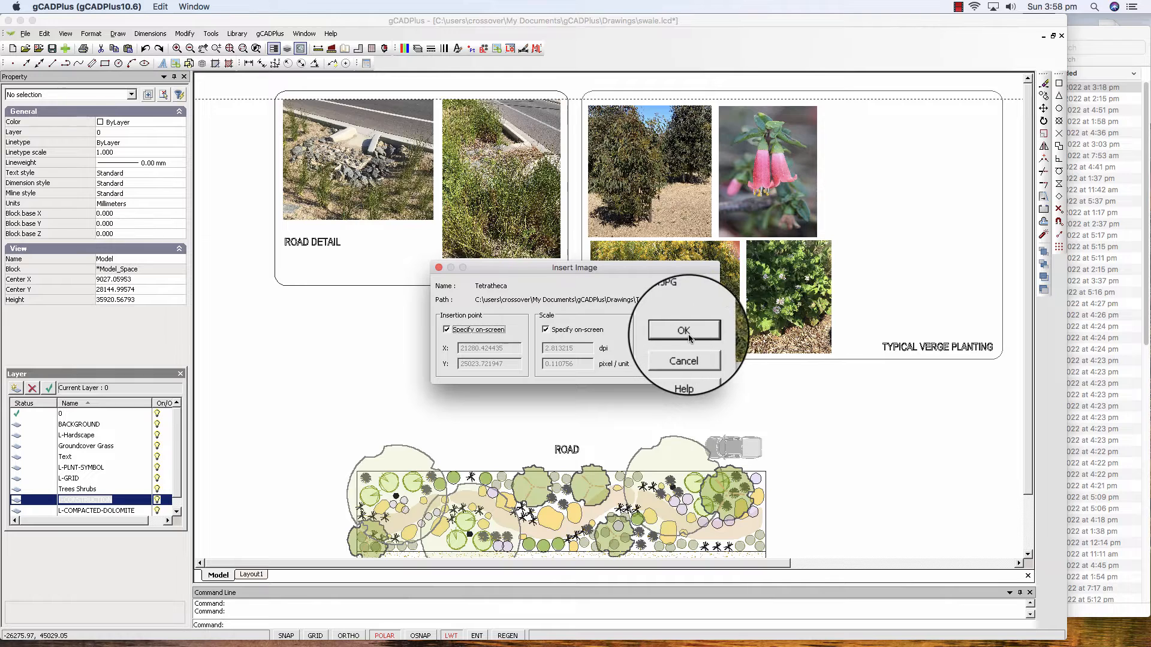
left_click(685, 331)
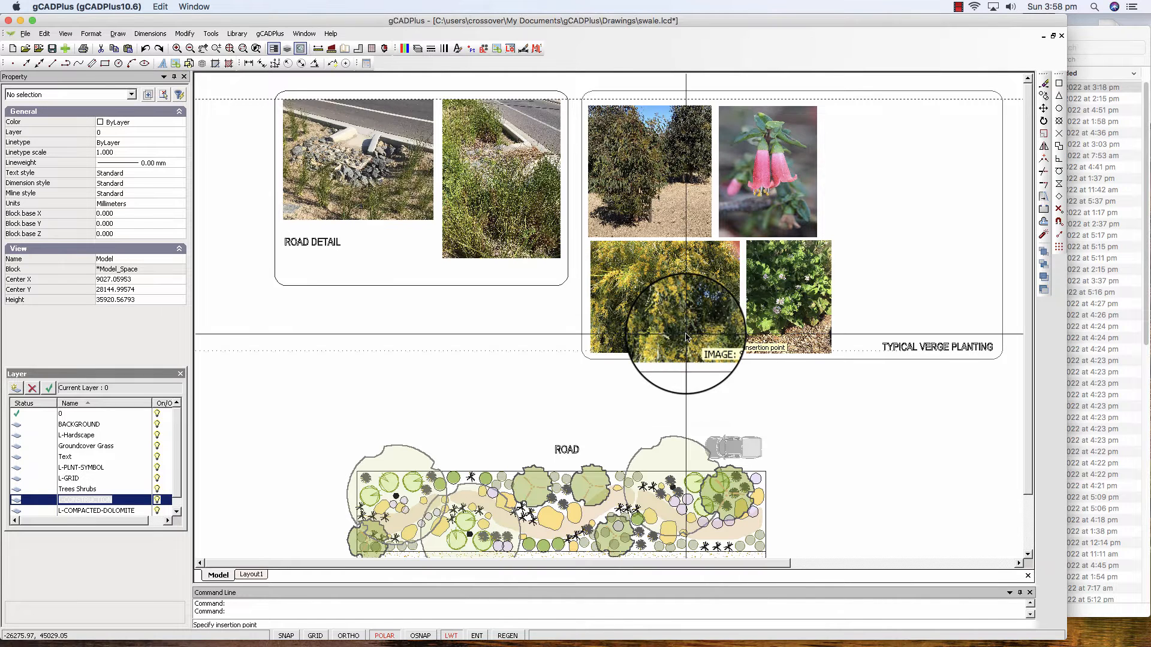
left_click(843, 239)
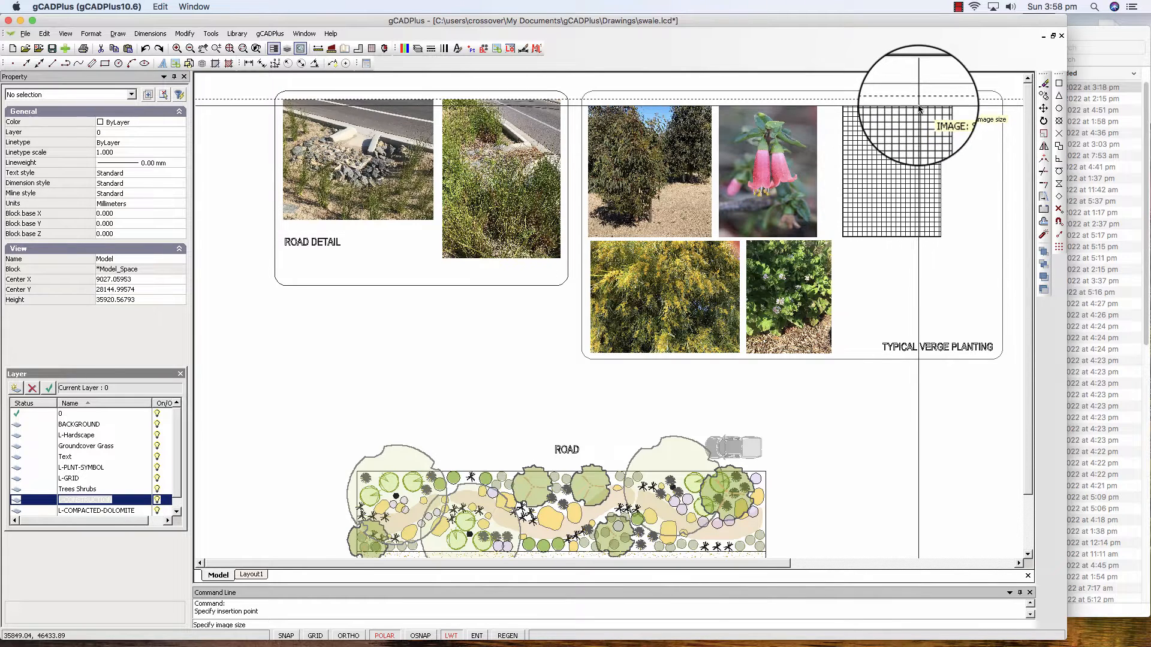
left_click(919, 108)
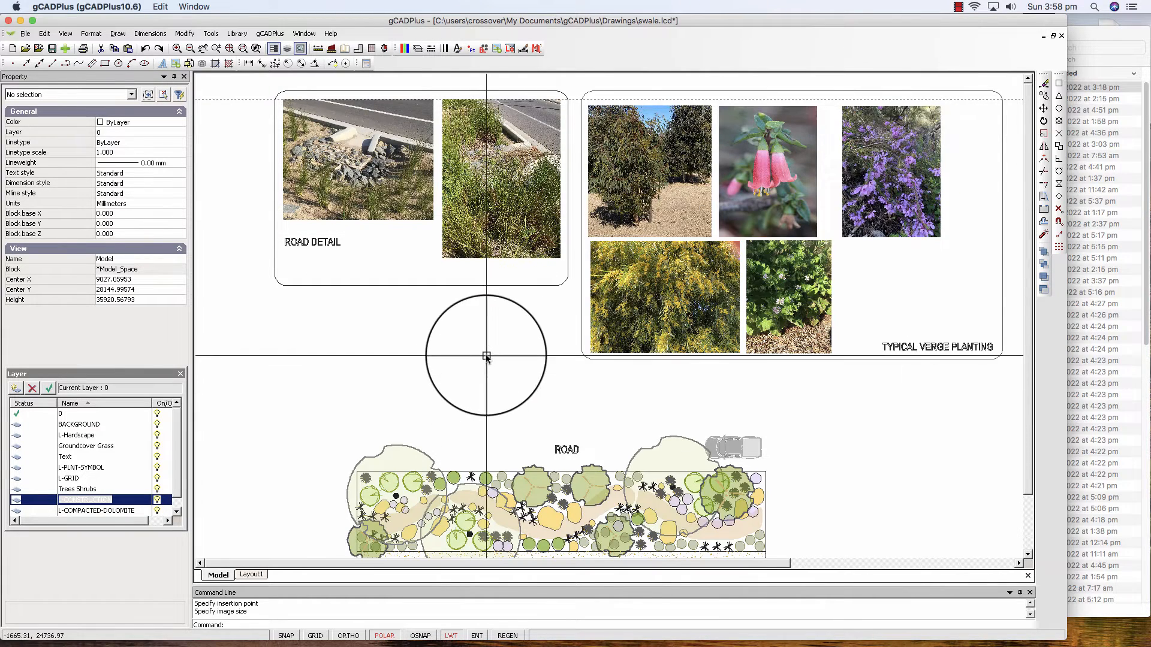
Step: Inspect the properties of the rounded rectangle bordering the TYPICAL VERGE PLANTING photos, and clear the selection
scroll(479, 355, "down", 1)
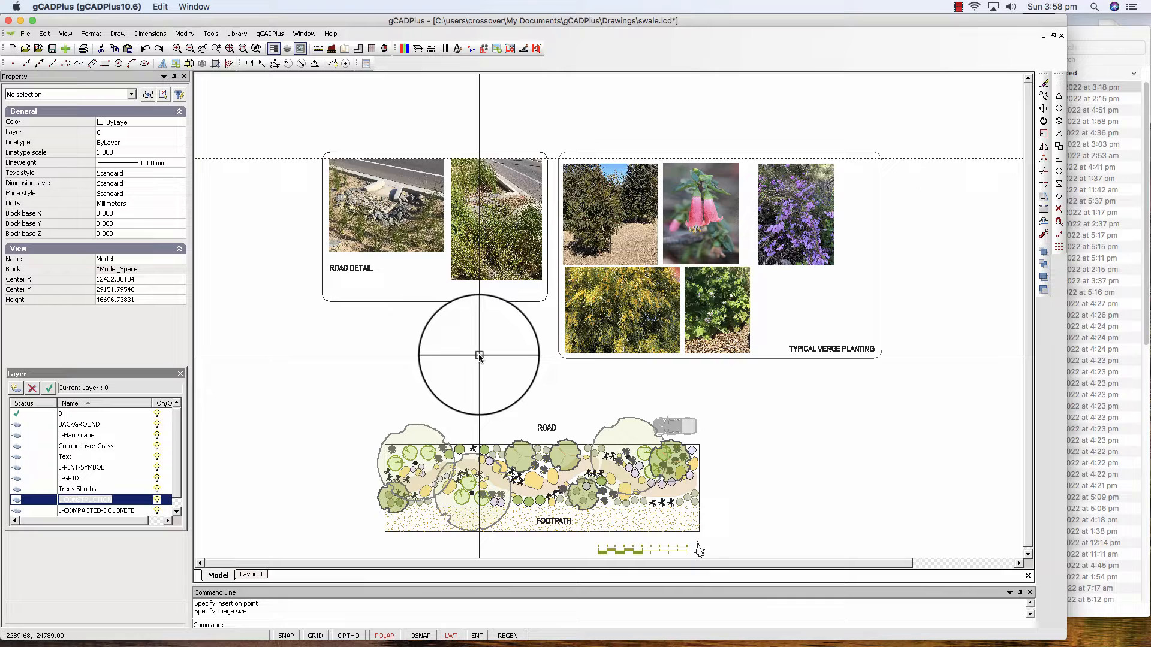
scroll(447, 354, "down", 1)
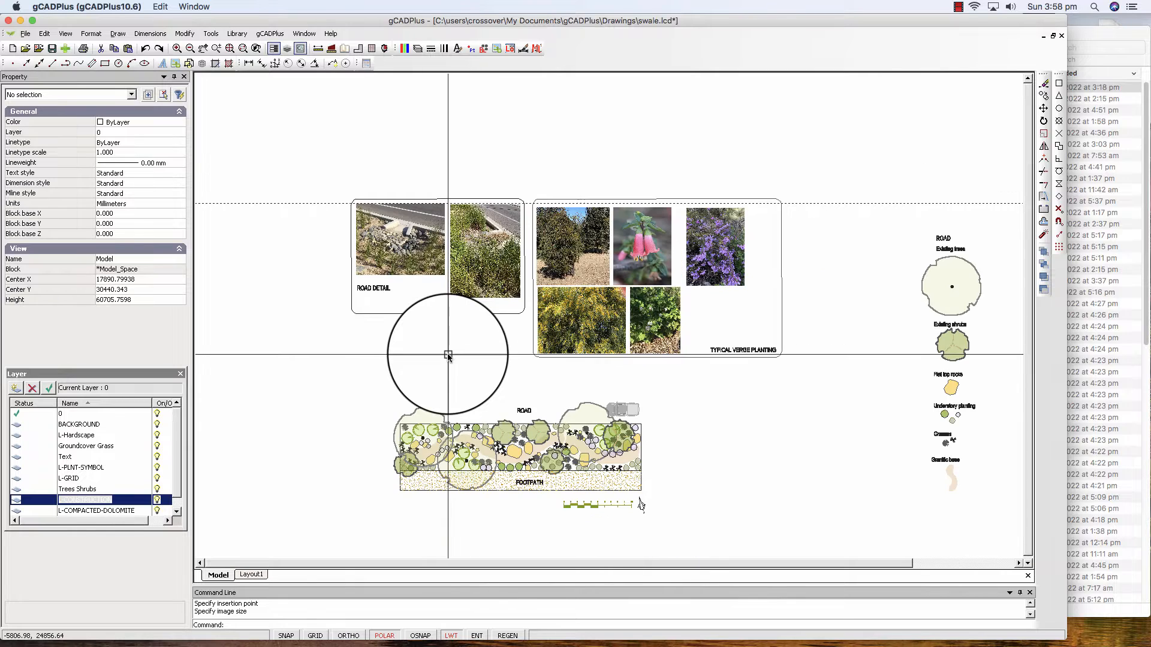
scroll(506, 345, "up", 3)
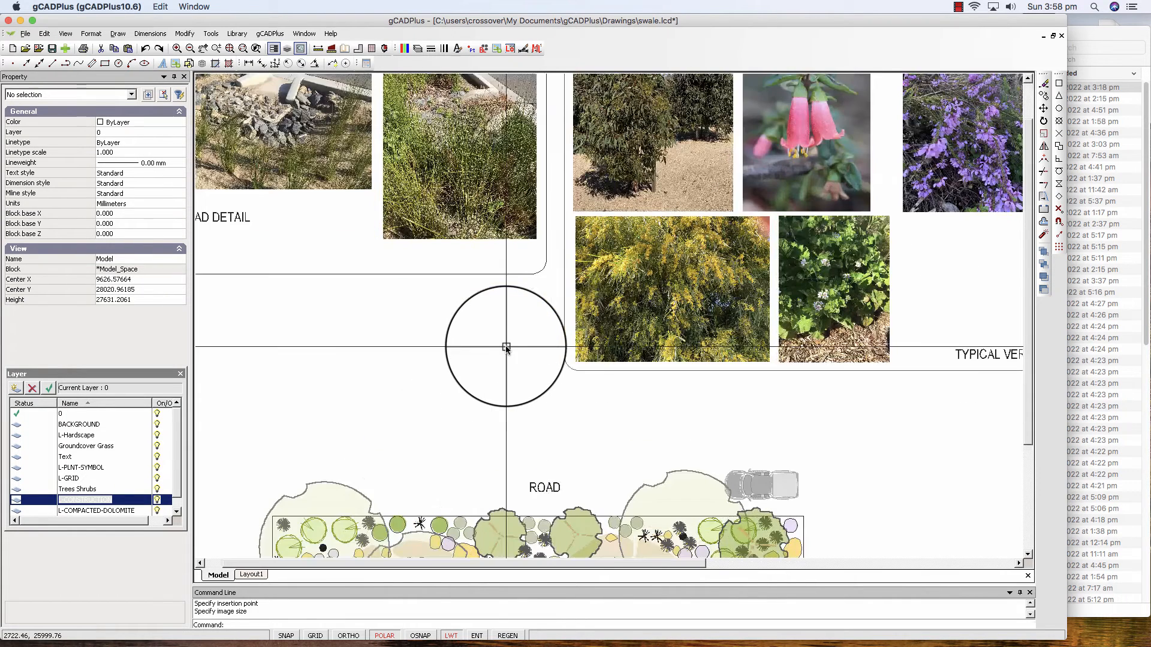
left_click(563, 333)
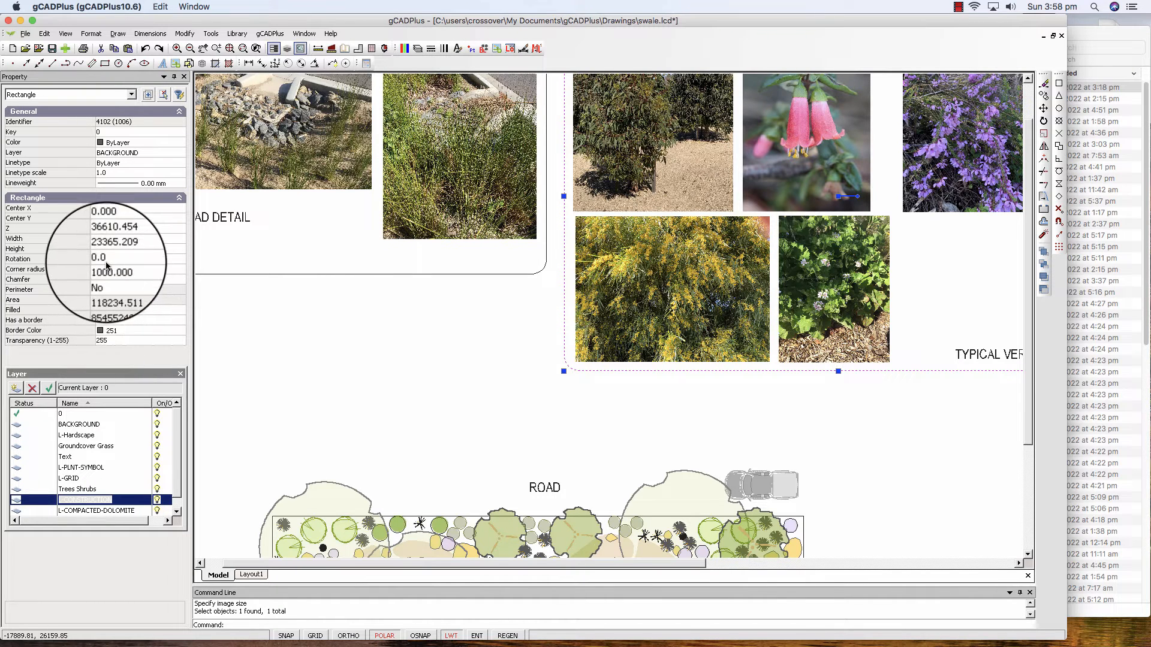
scroll(338, 381, "down", 2)
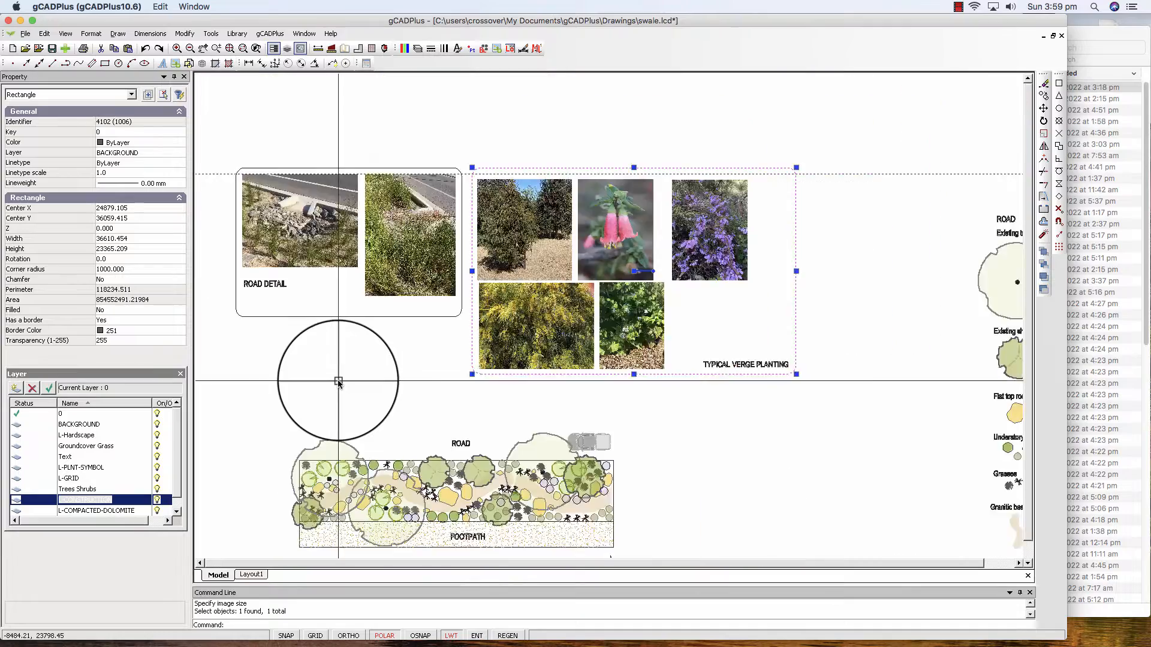
scroll(338, 381, "down", 1)
right_click(384, 392)
left_click(419, 405)
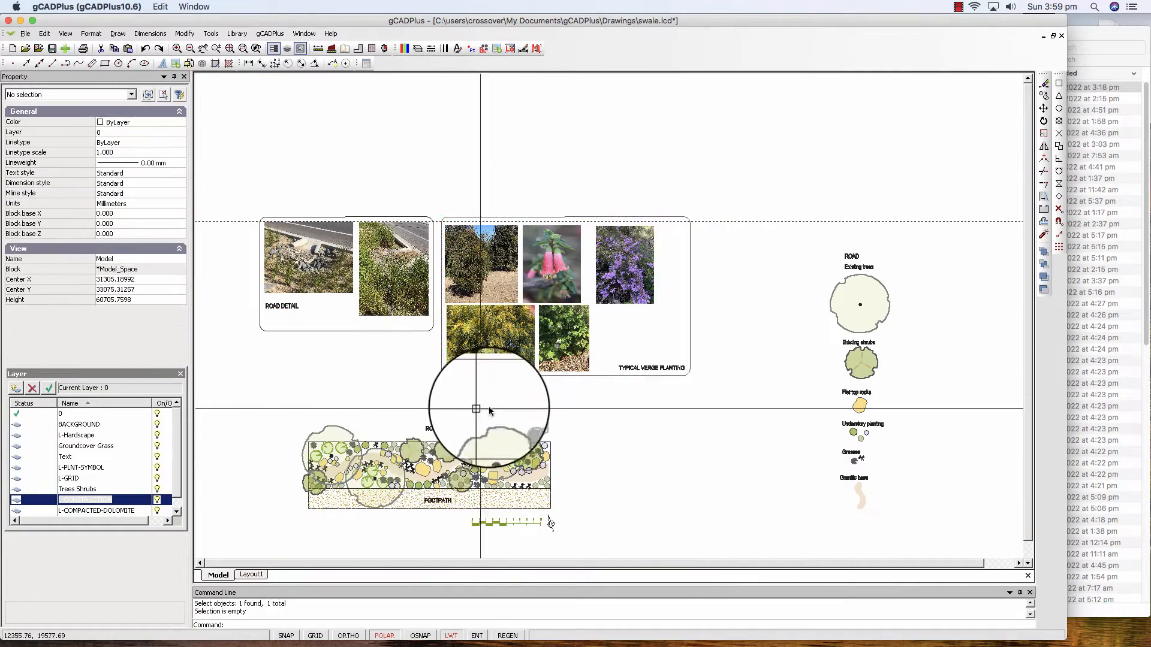
Step: Examine the lower-left corner grip and rounded corner of the planting panel's border rectangle, leaving it unselected
scroll(444, 378, "up", 3)
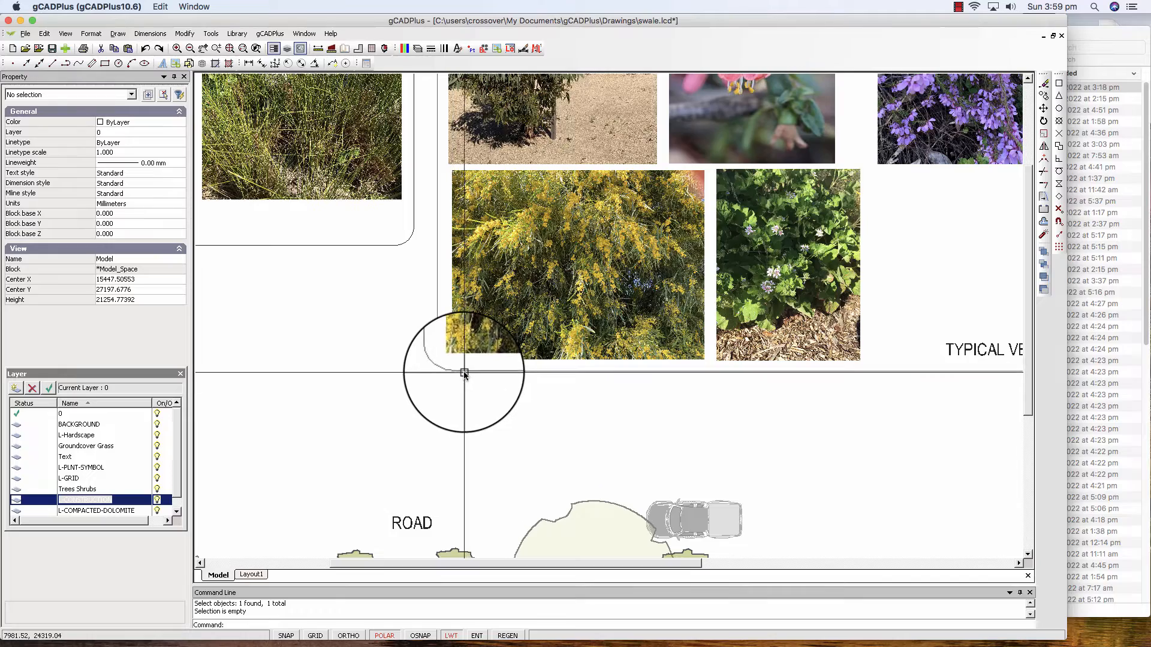
left_click(465, 373)
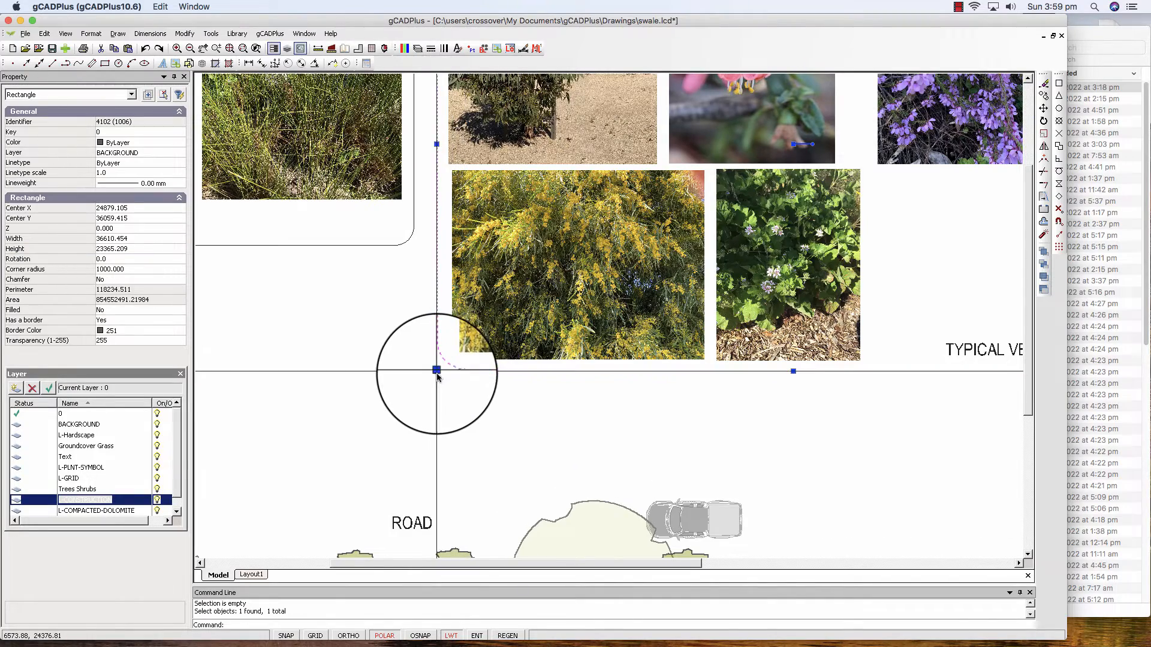
scroll(436, 372, "up", 2)
scroll(437, 372, "down", 4)
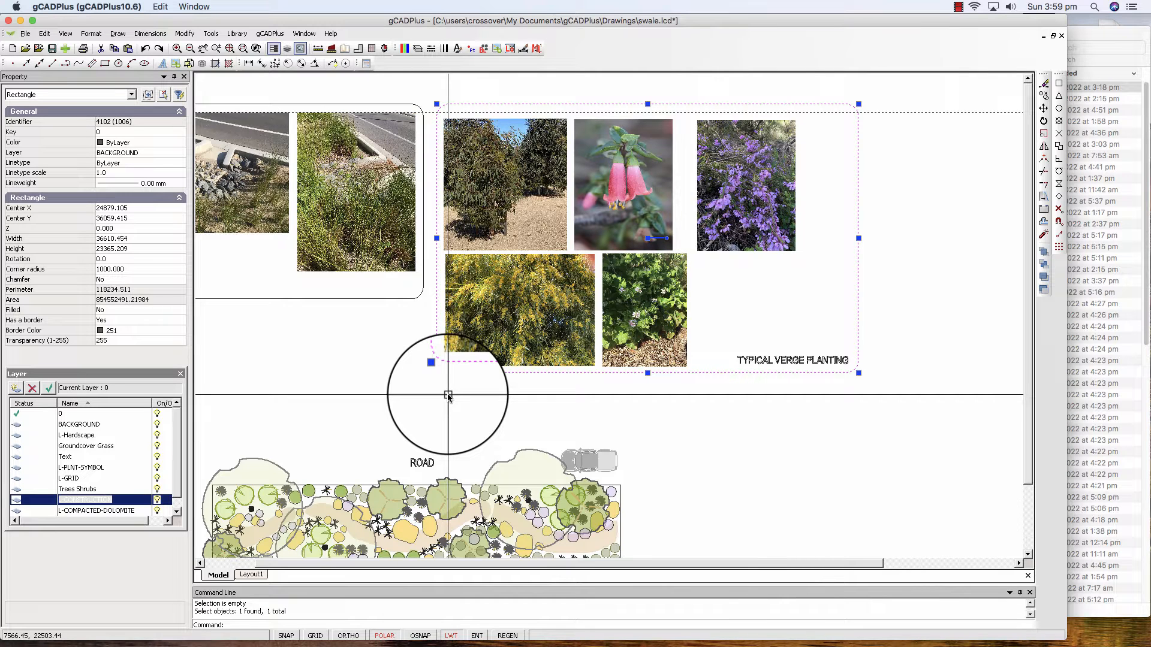
key("Escape")
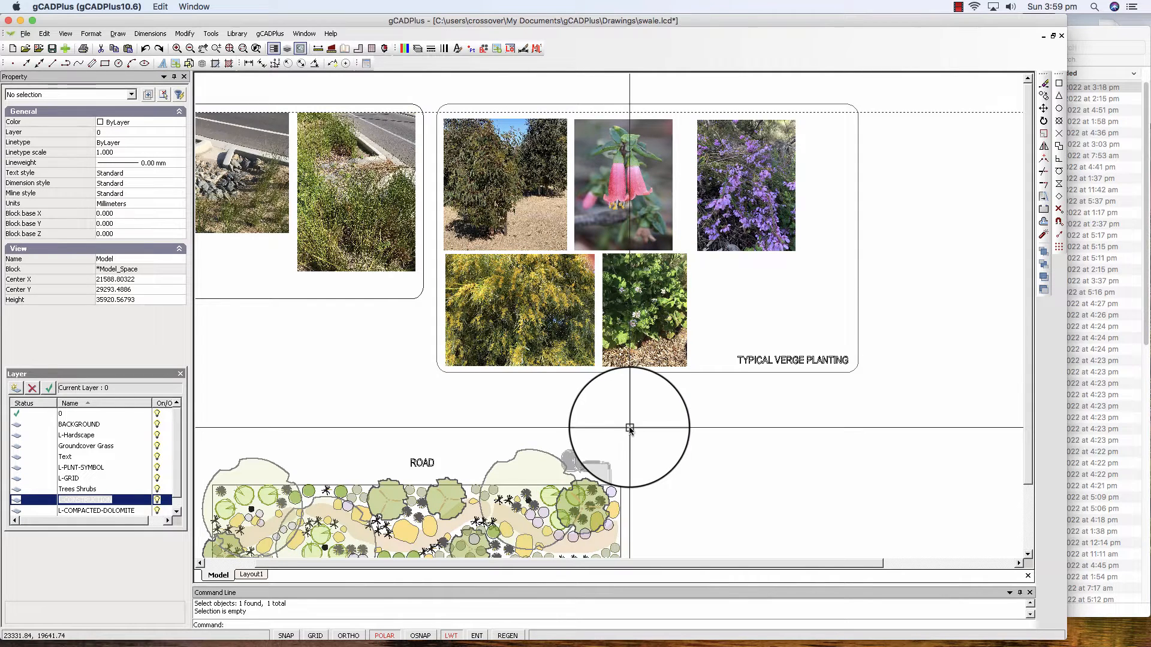
Step: Inspect the properties of the dashed horizontal construction line above the verge planting photos, and unselect it
scroll(401, 344, "down", 2)
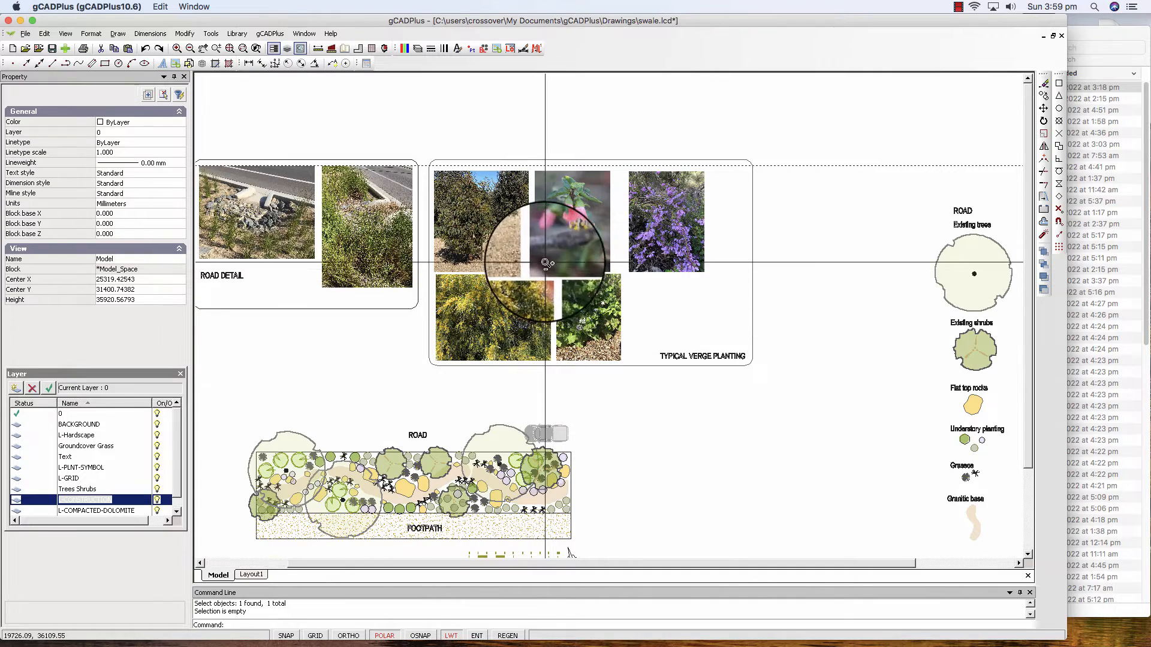
scroll(545, 270, "up", 3)
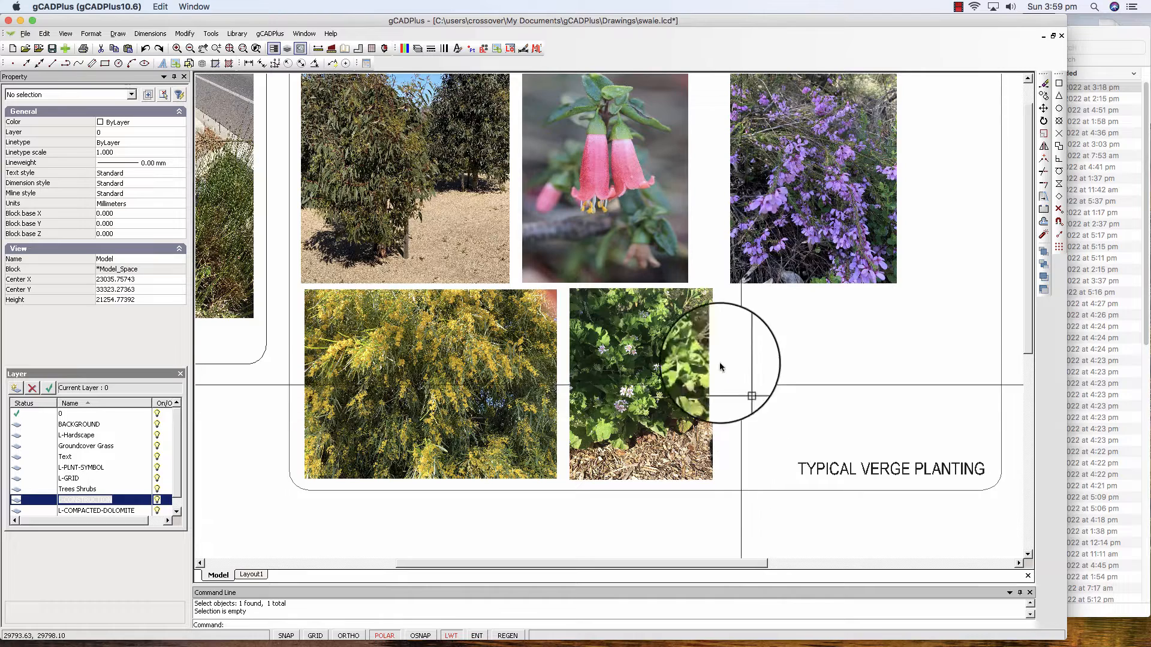
left_click(204, 53)
left_click_drag(556, 264, 592, 333)
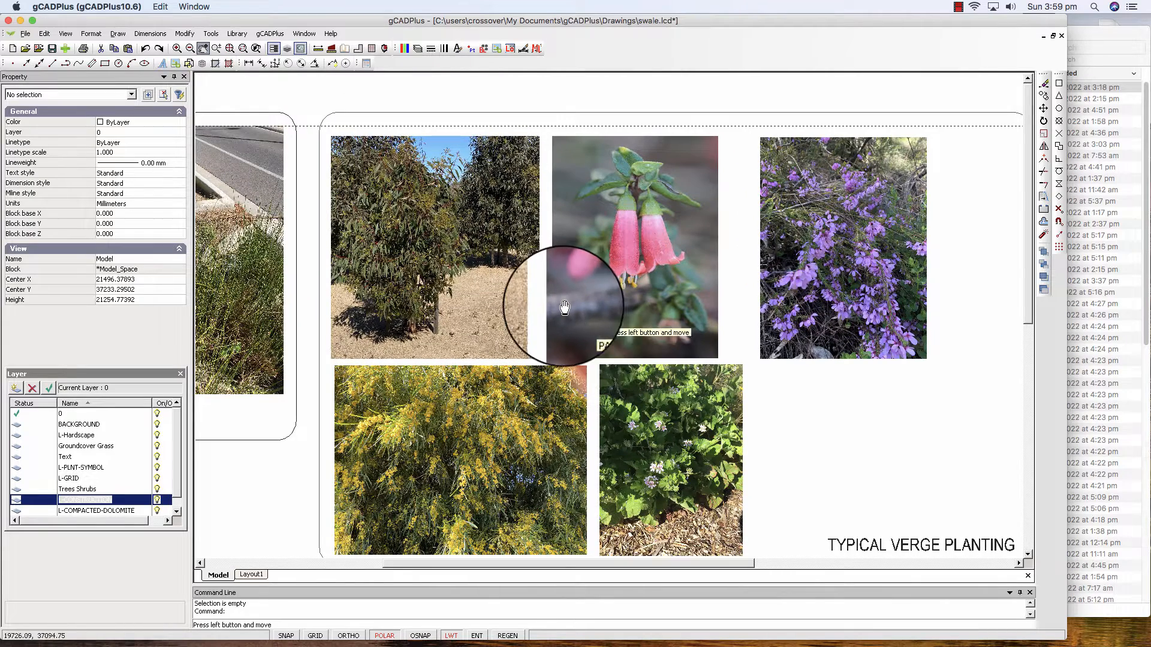
key("Escape")
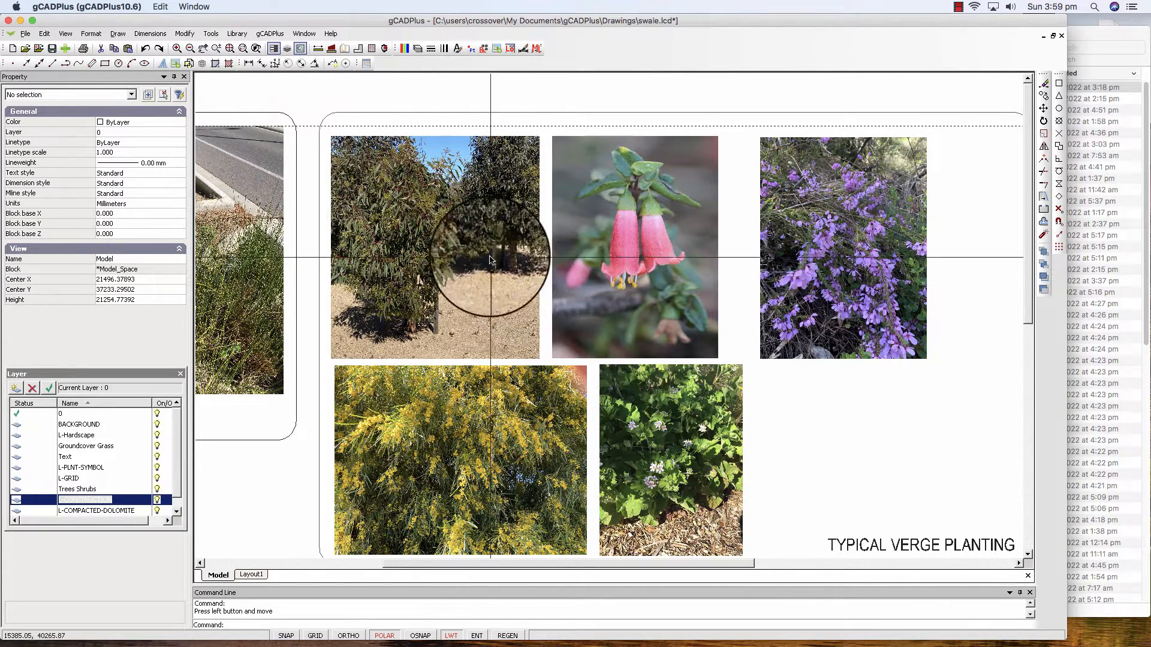
left_click(385, 126)
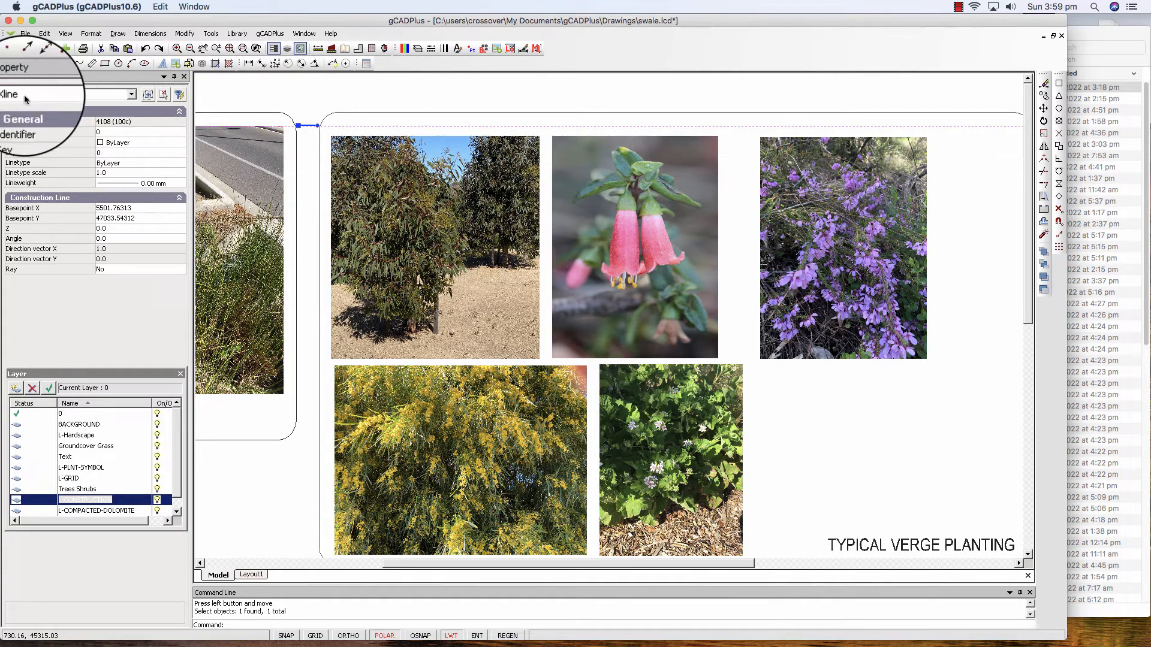
key("Escape")
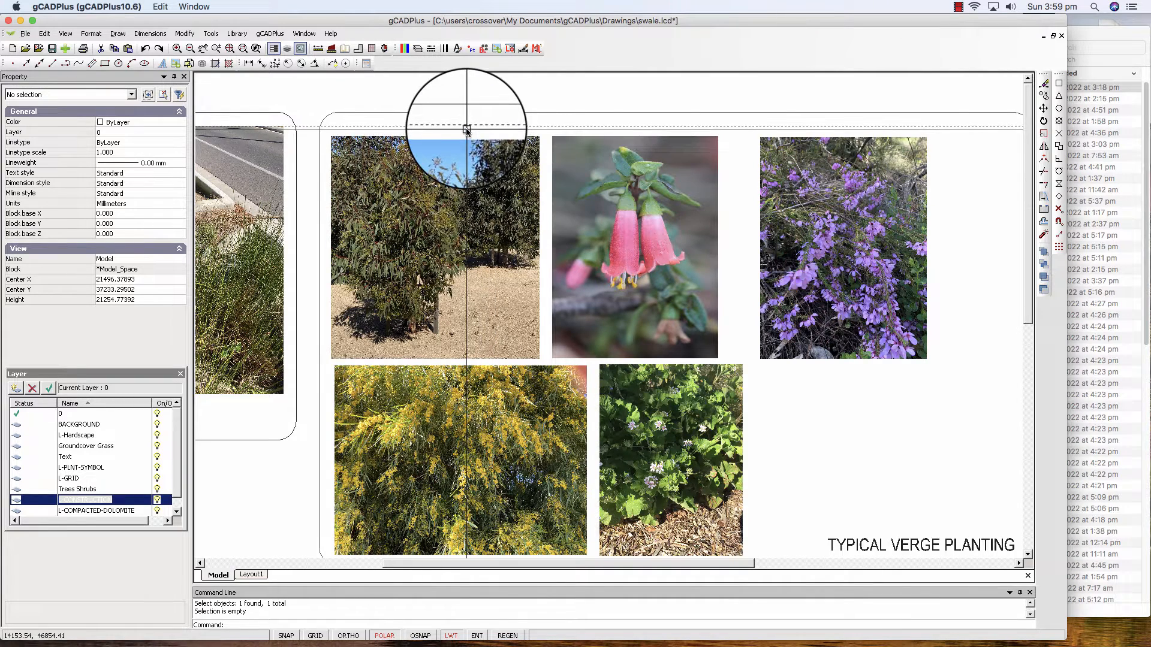
Step: Move the TreeInGraniticFill photo straight up from its top midpoint, perpendicular to the dashed construction line, and clear the selection
left_click(462, 200)
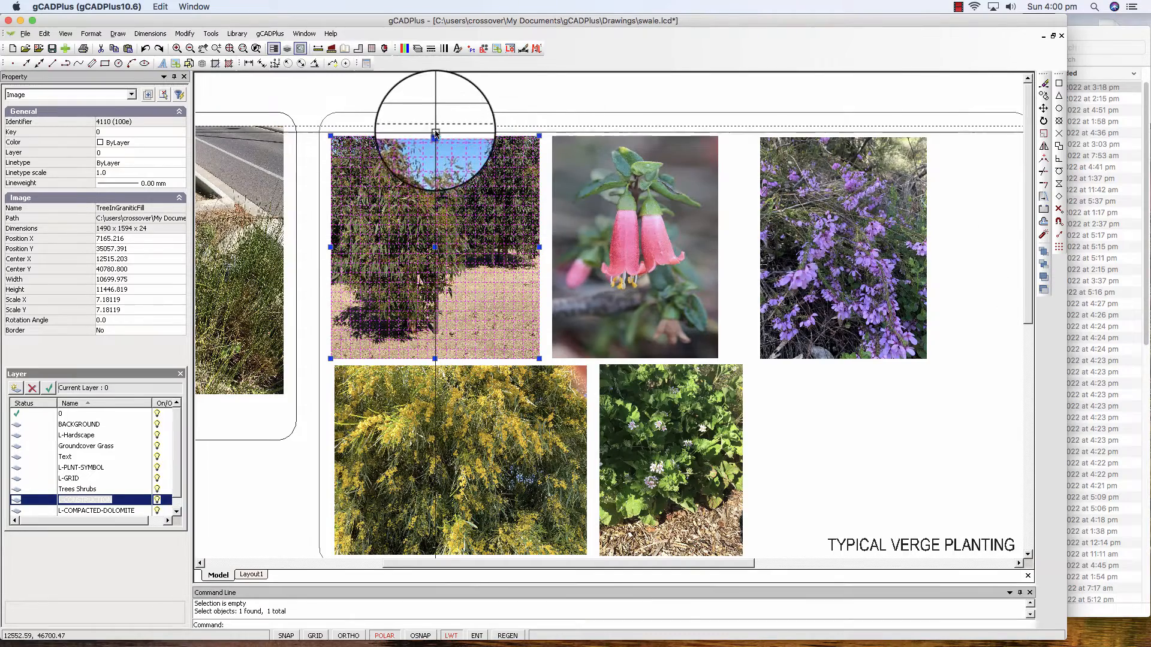
scroll(435, 130, "up", 4)
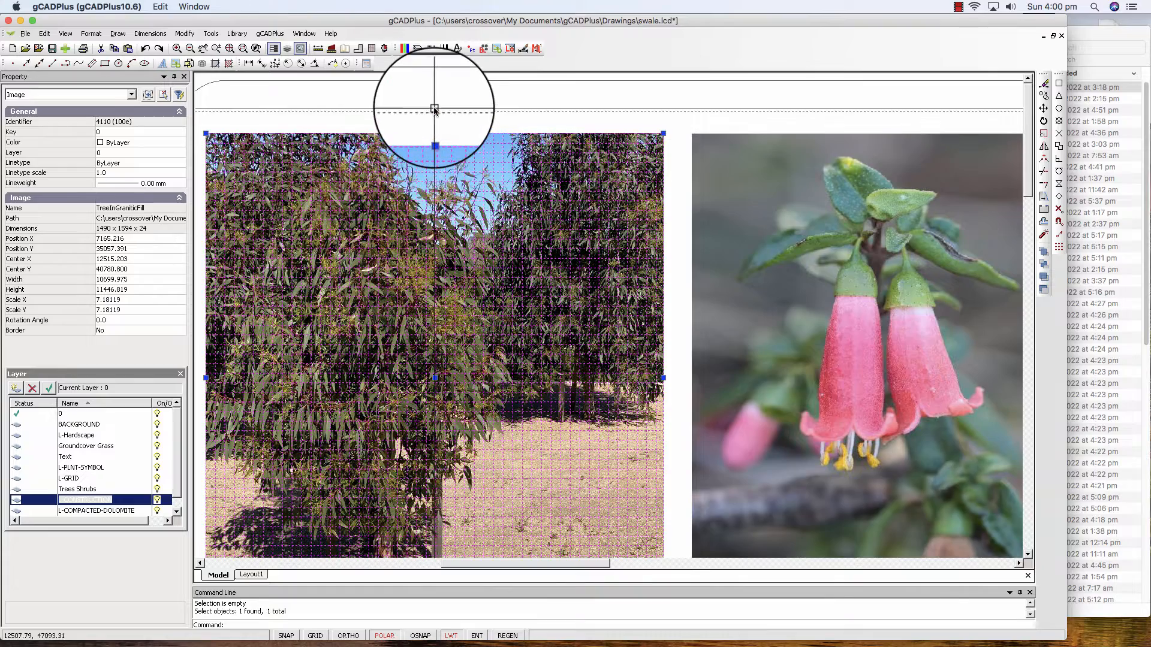
scroll(441, 133, "down", 3)
scroll(446, 132, "down", 1)
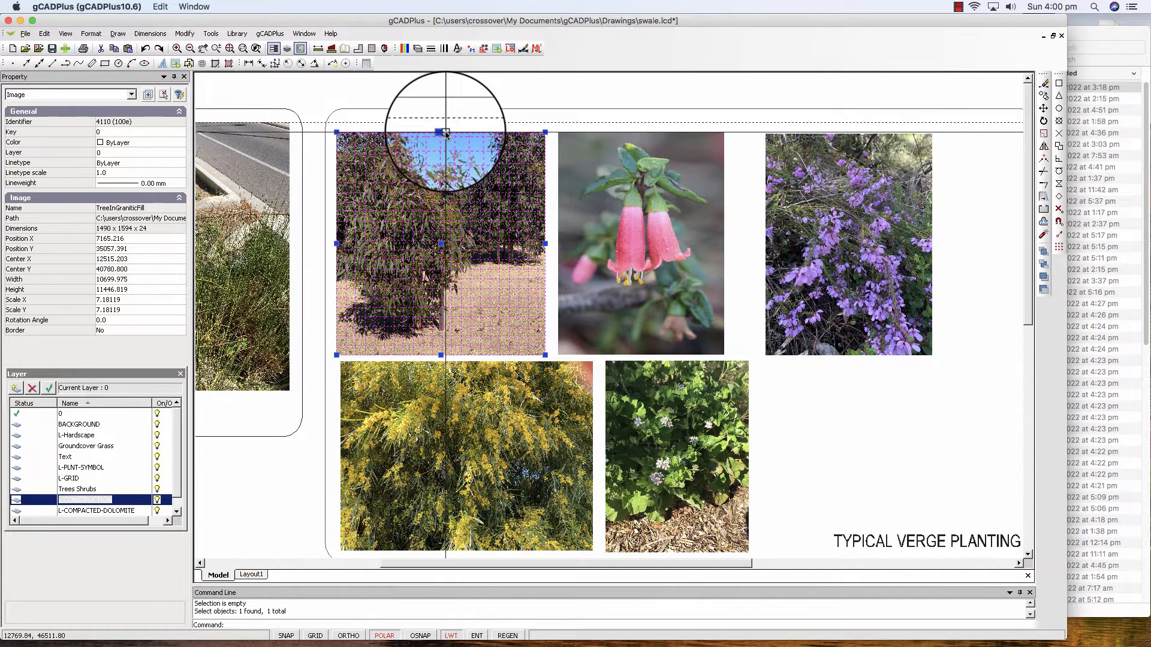
right_click(798, 445)
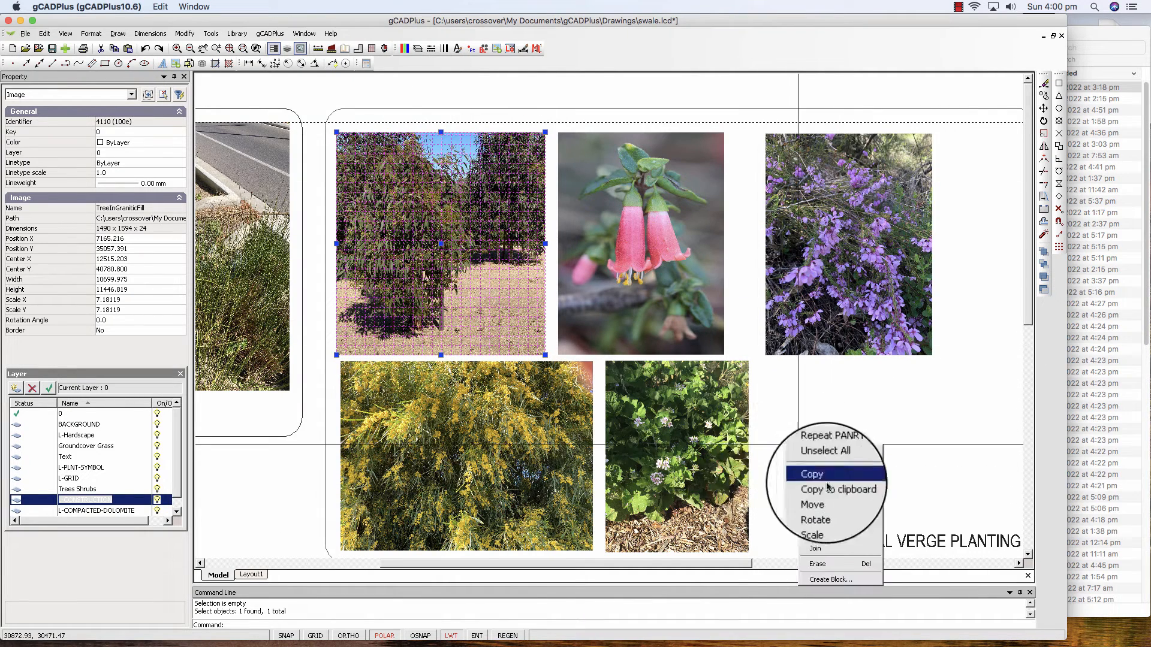
left_click(827, 504)
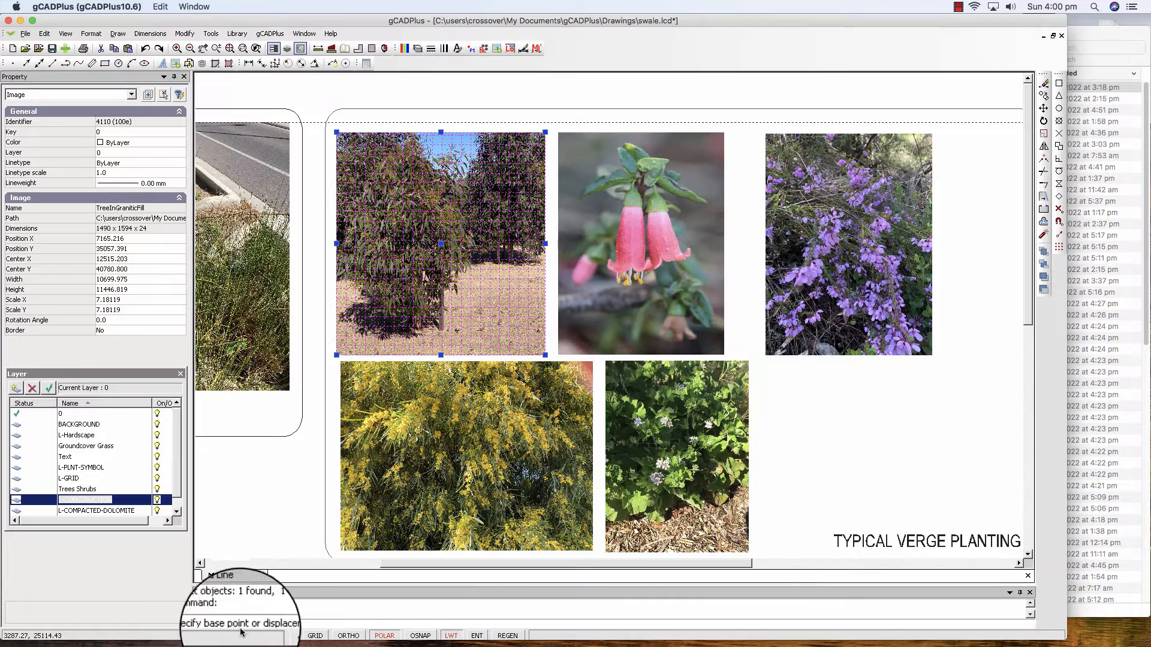
left_click(441, 136)
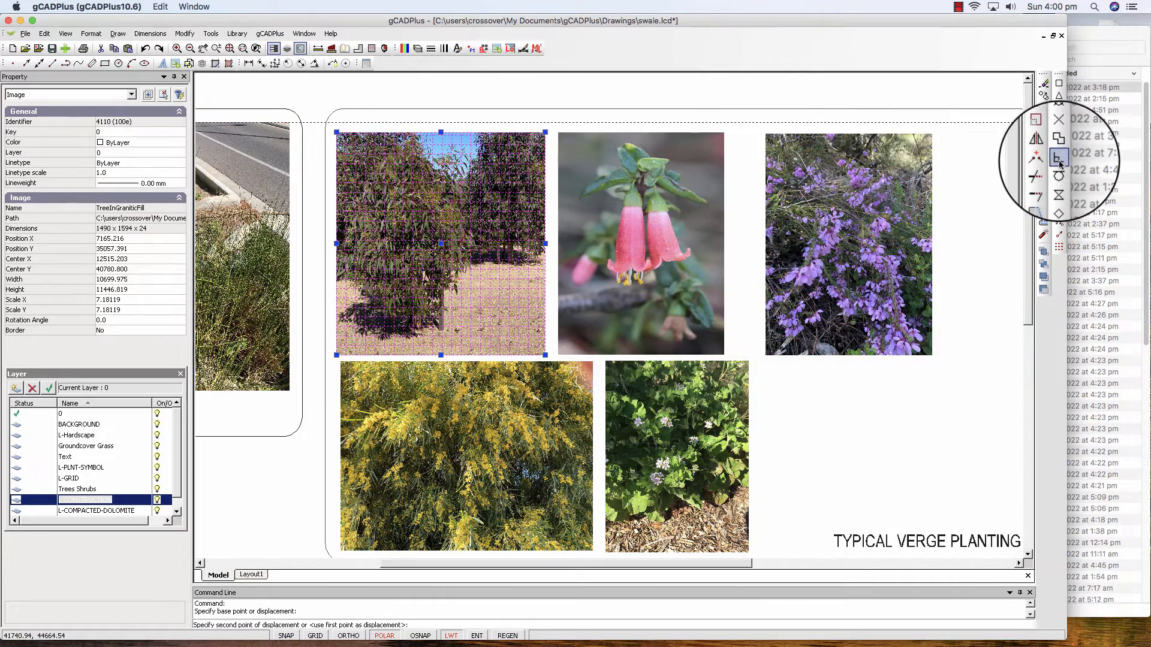
left_click(474, 121)
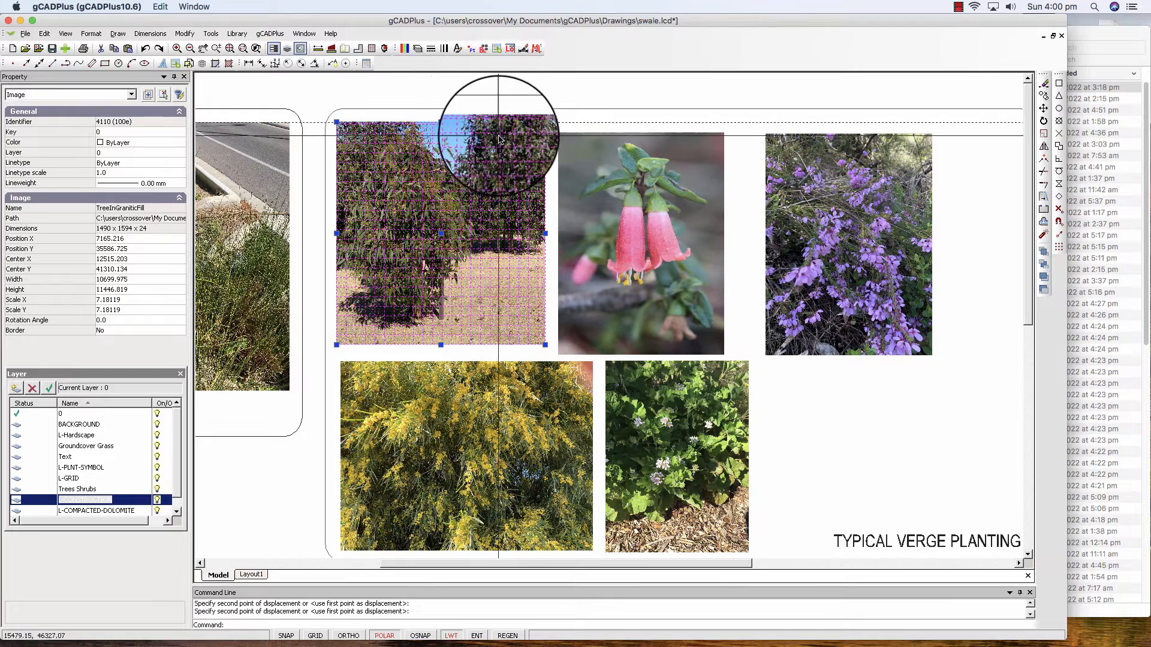
key("Escape")
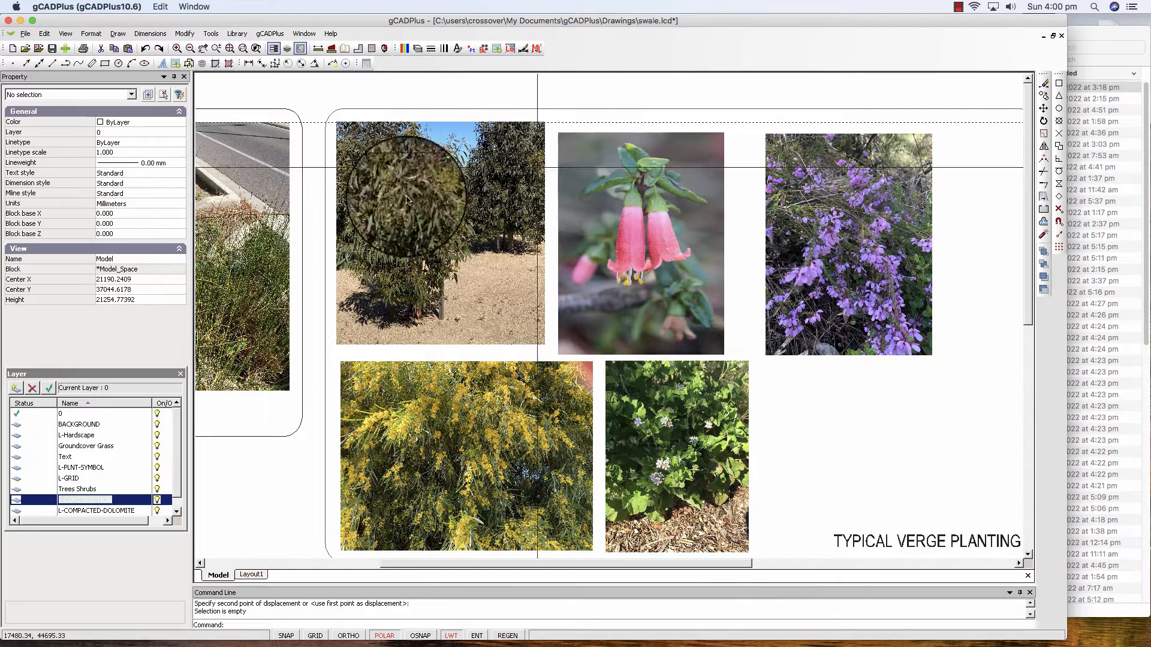
Step: Move the salmon Correa and Tetratheca photos together from the Correa's top midpoint, perpendicular to the dashed construction line, and clear the selection
left_click(234, 229)
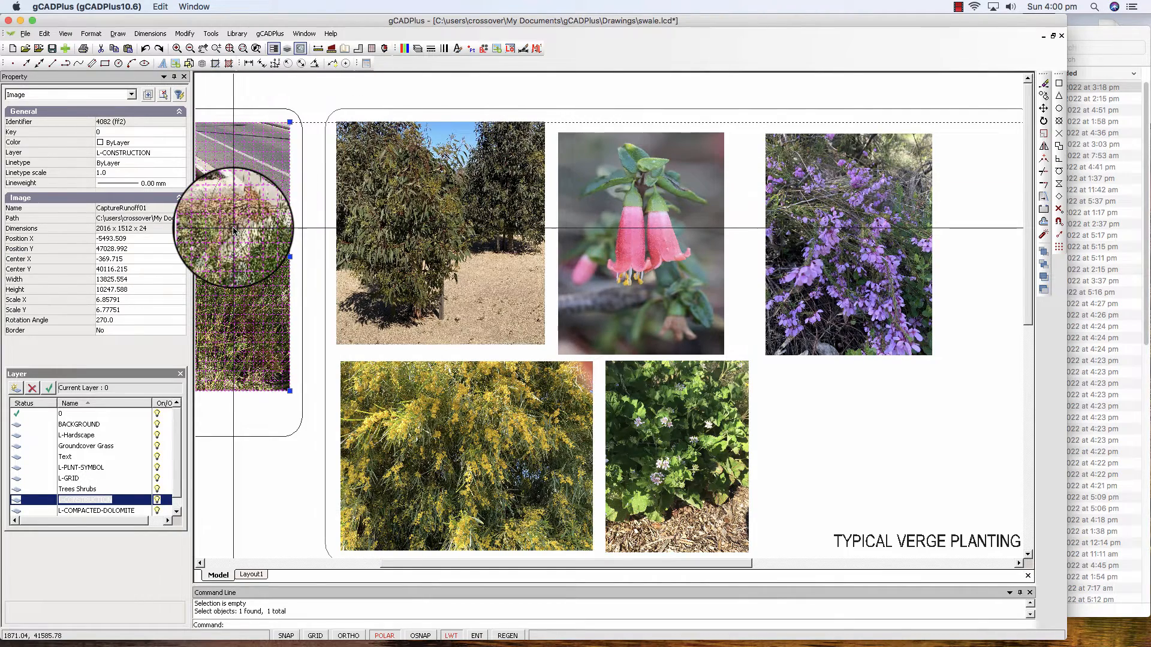
key("Escape")
left_click(638, 234)
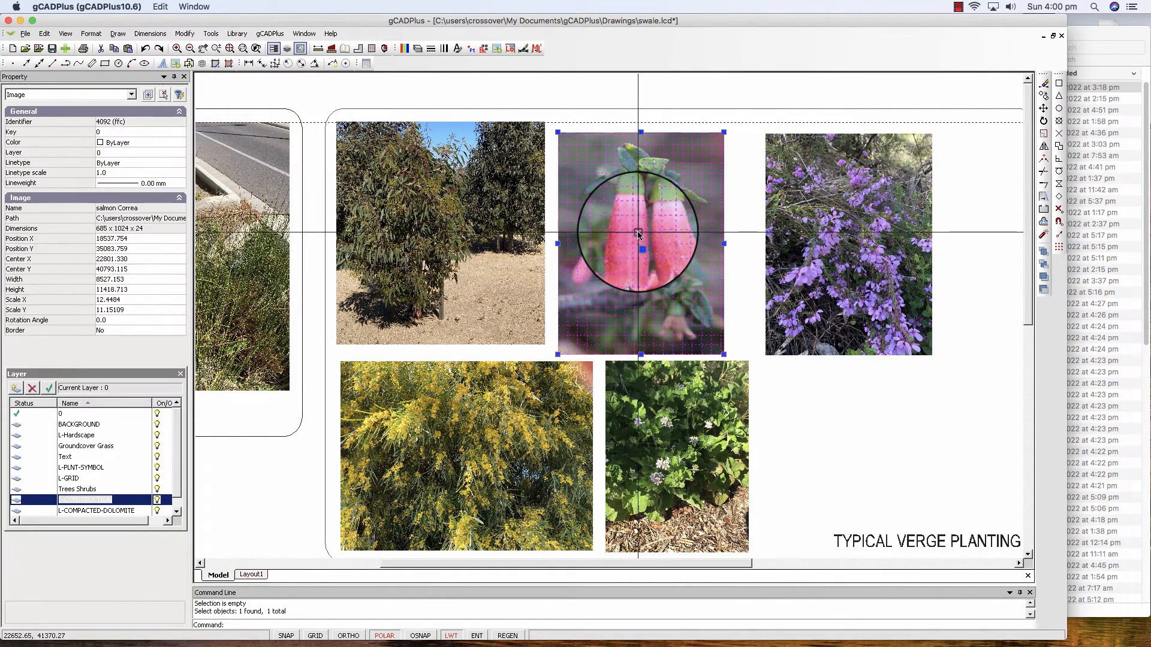
left_click(840, 254)
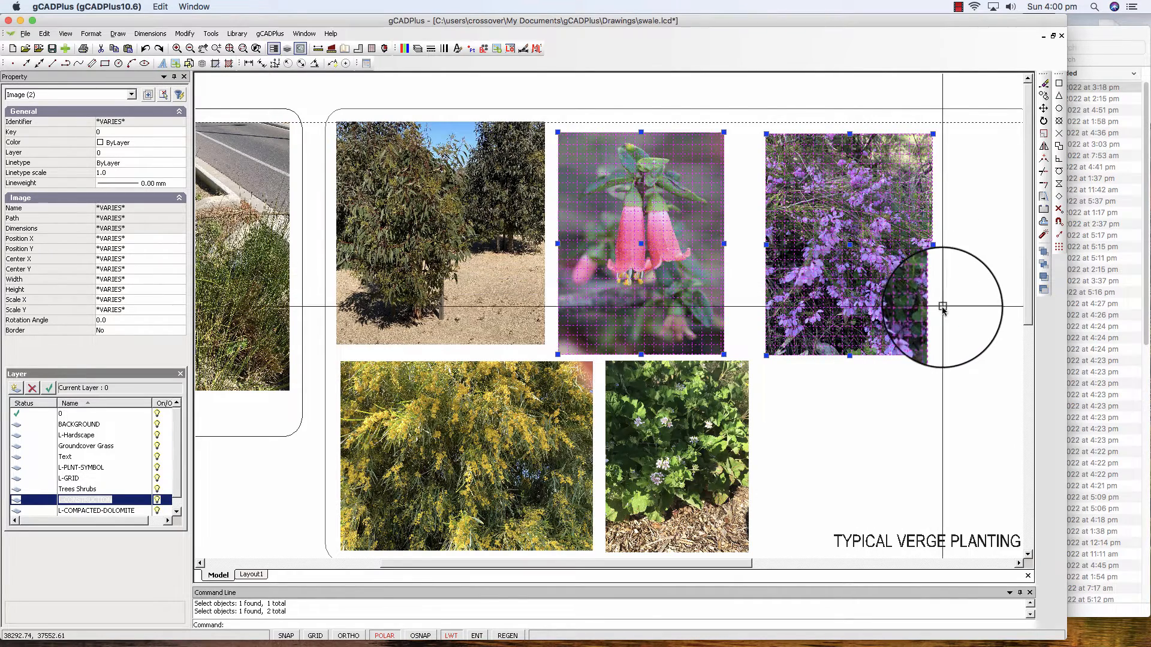
right_click(859, 422)
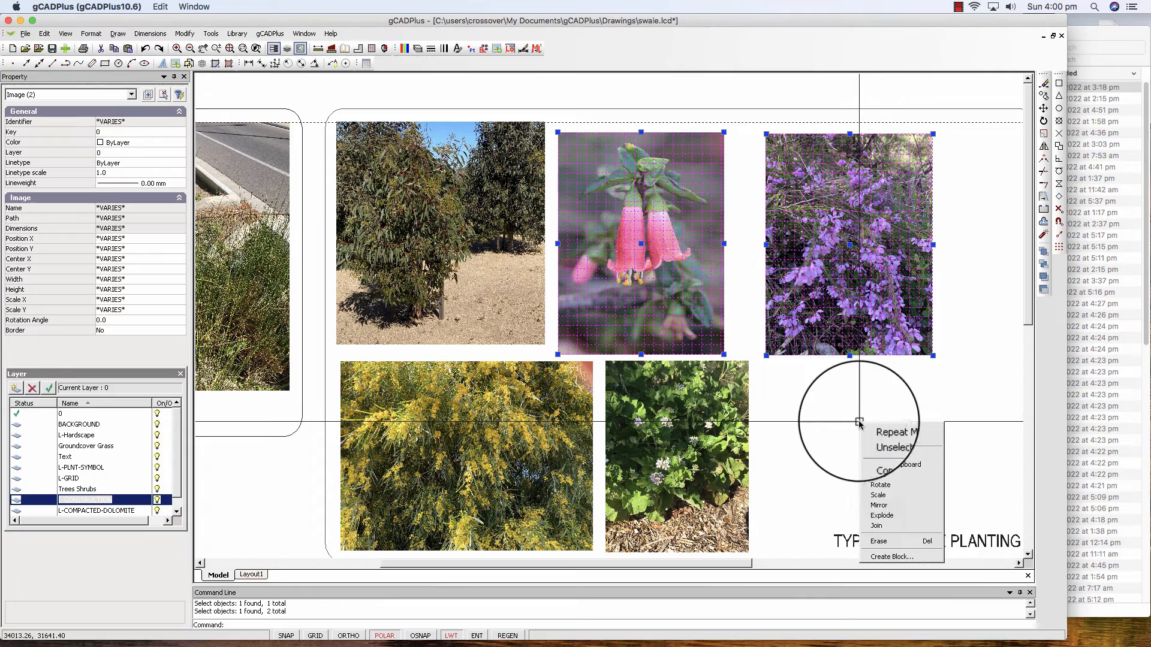
left_click(881, 474)
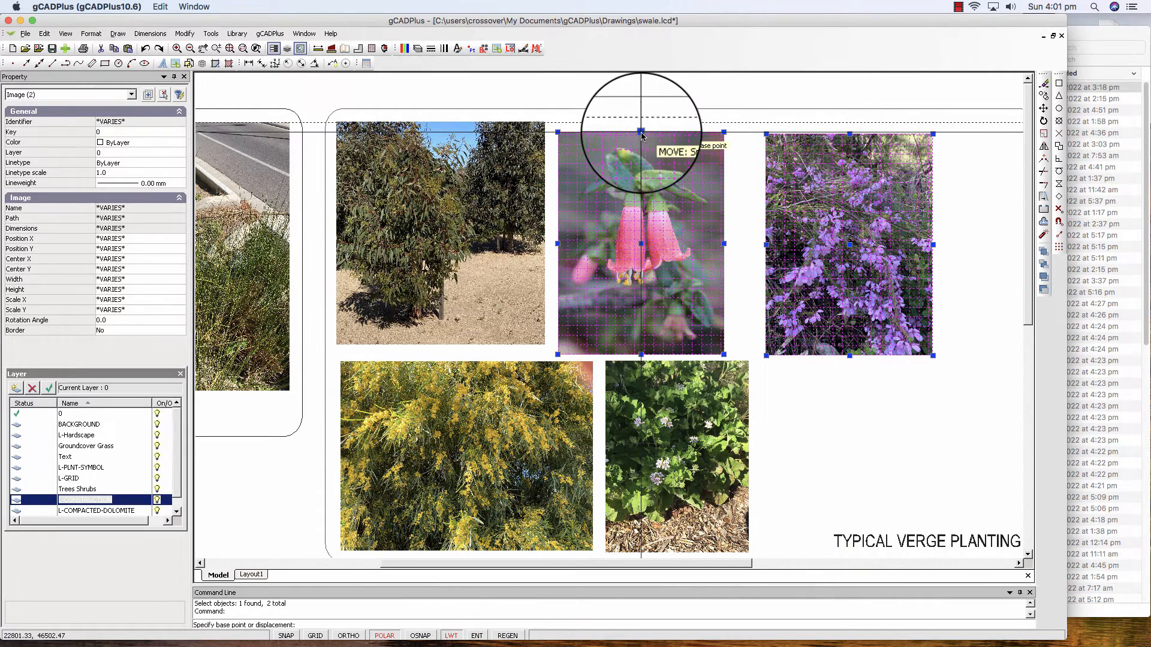
scroll(641, 136, "up", 4)
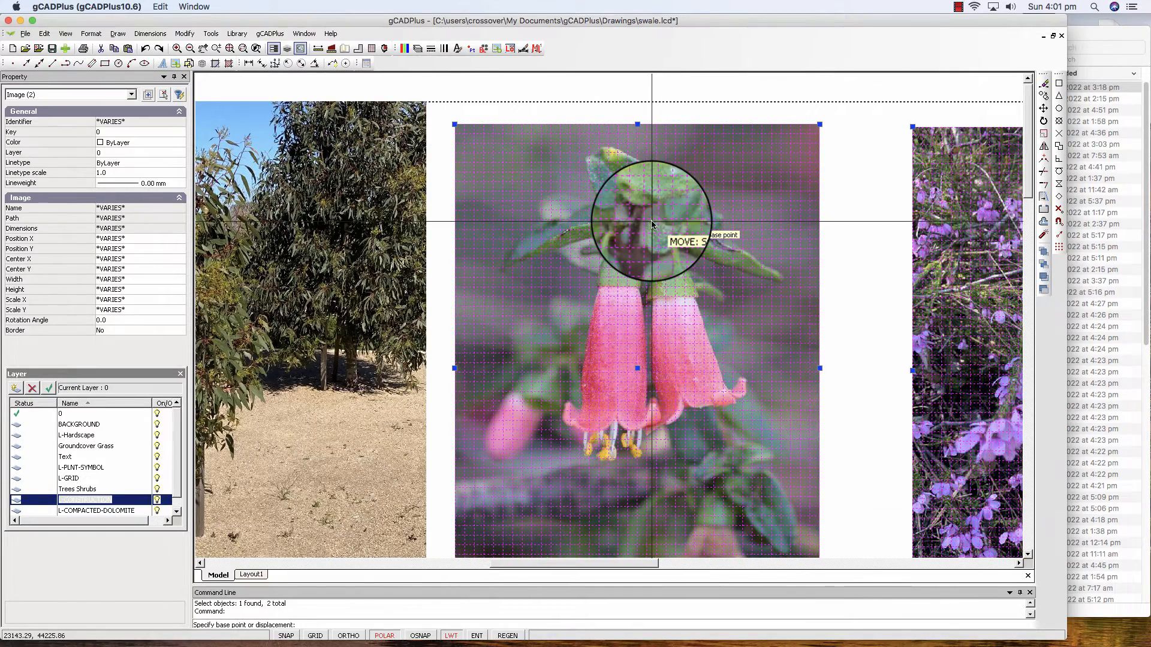
left_click(637, 124)
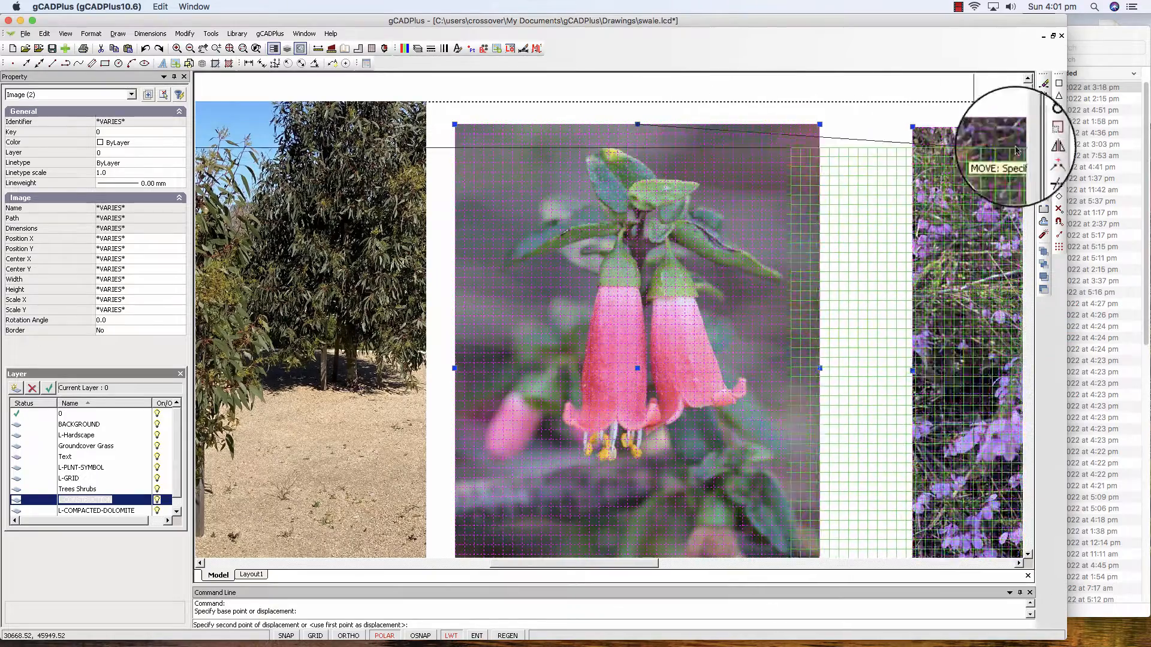
left_click(1058, 158)
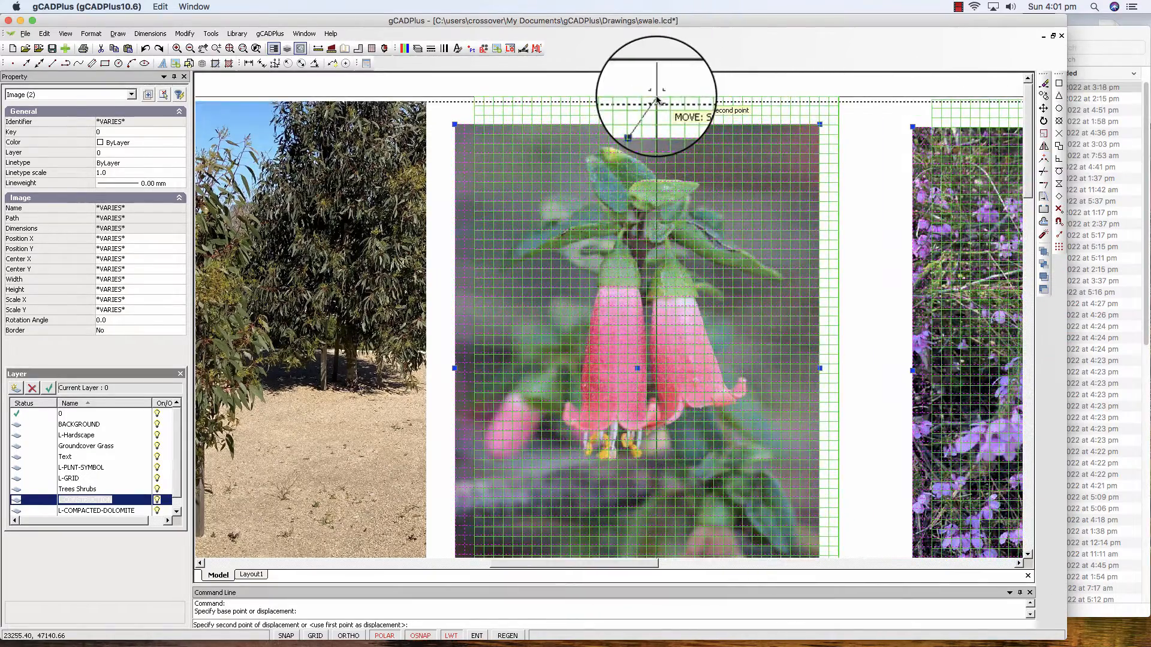
left_click(646, 102)
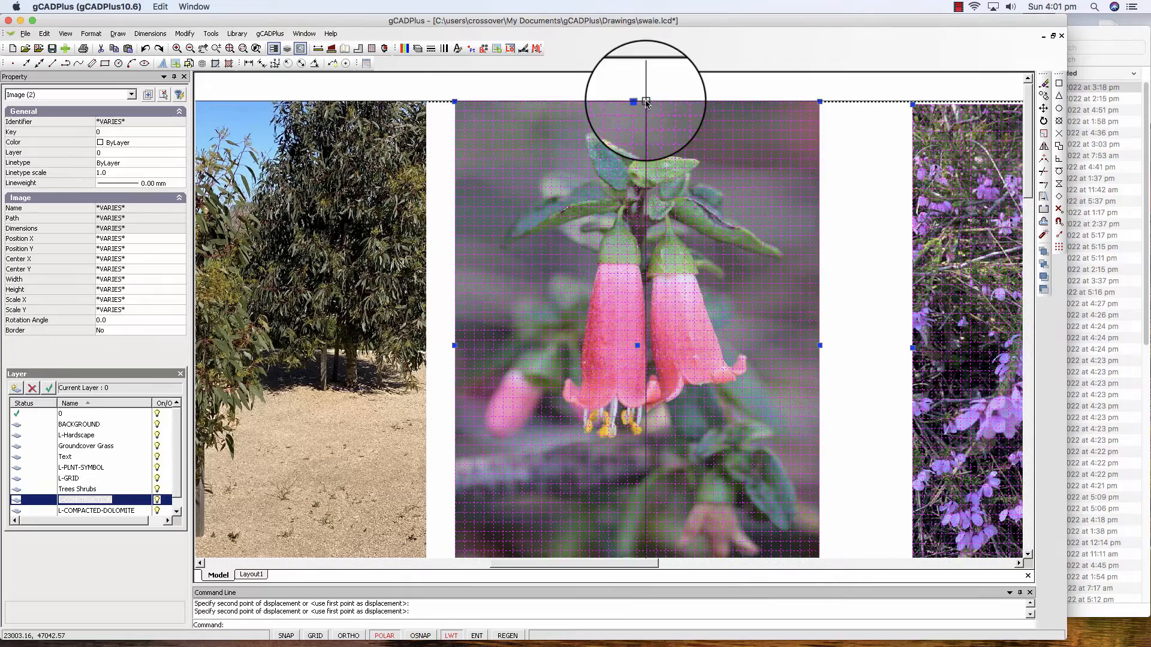
scroll(646, 102, "down", 4)
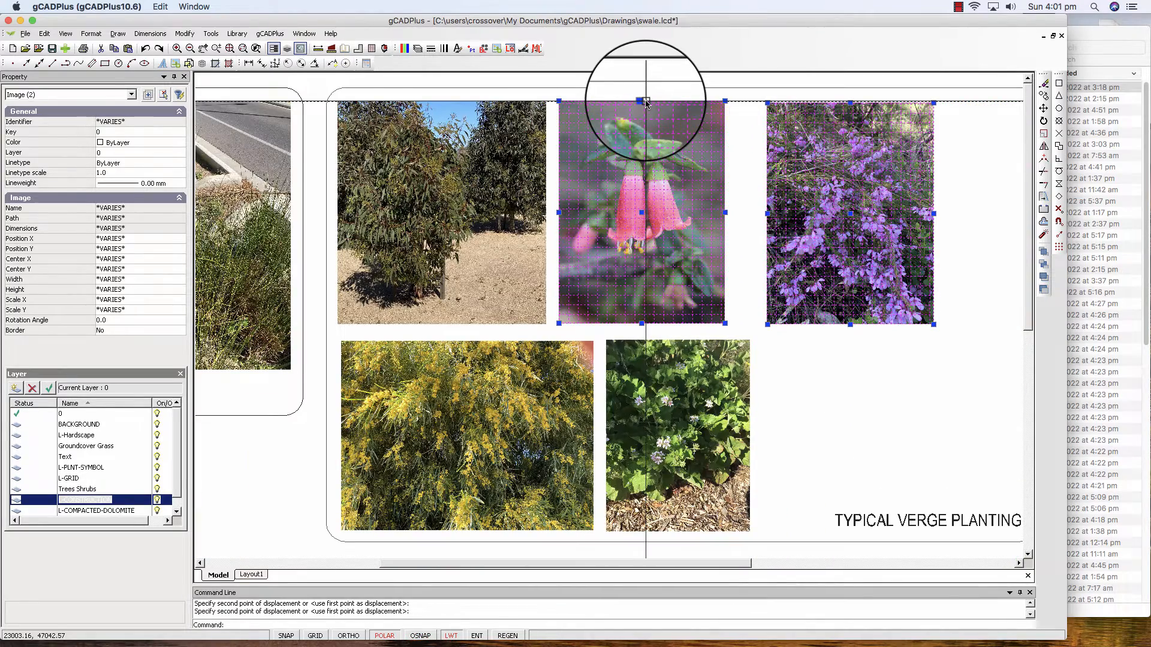
key("Escape")
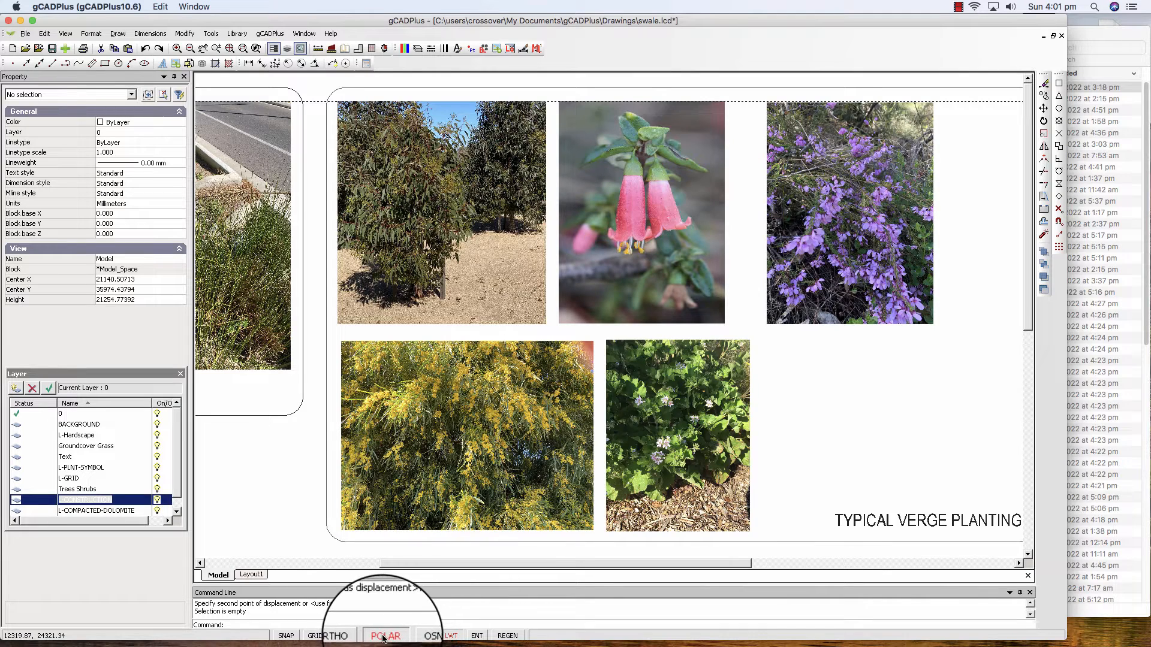
Step: Move the Tetratheca photo horizontally closer to the pink flower photo, to an X position of about 27720, and unselect it
left_click(830, 234)
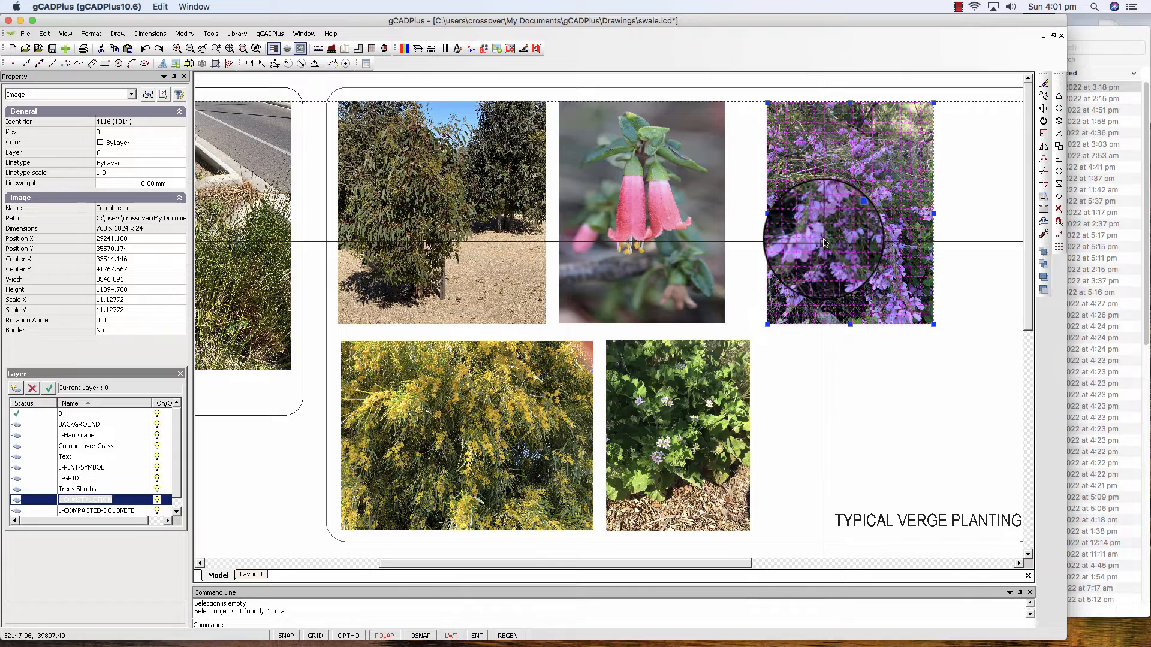
right_click(823, 244)
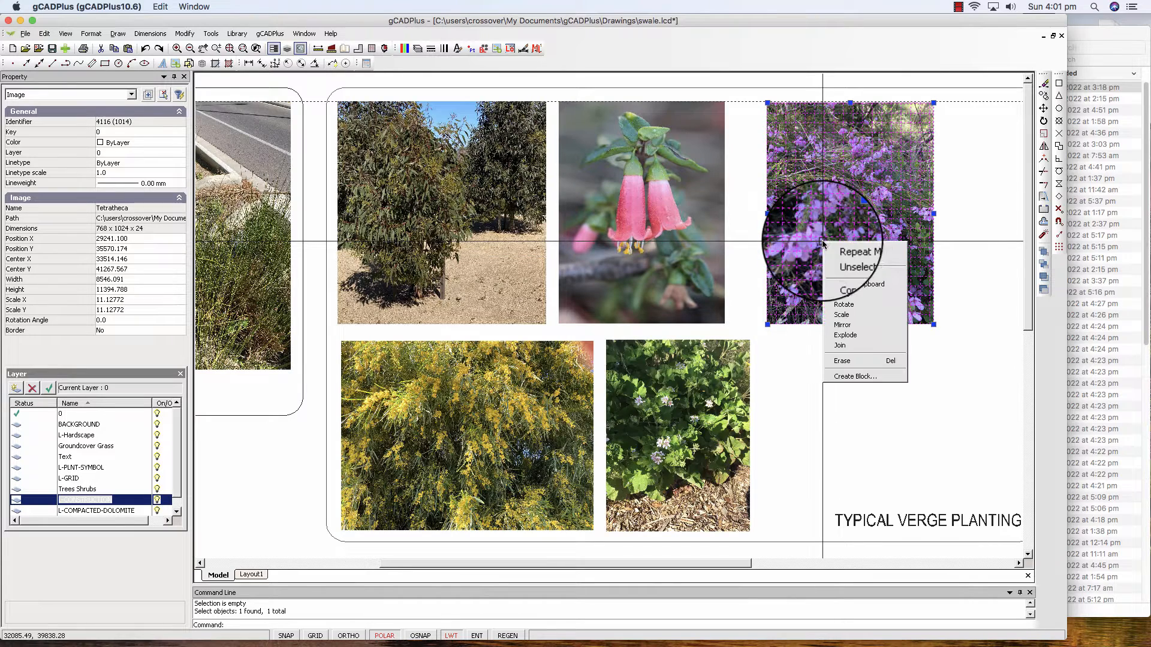
left_click(842, 295)
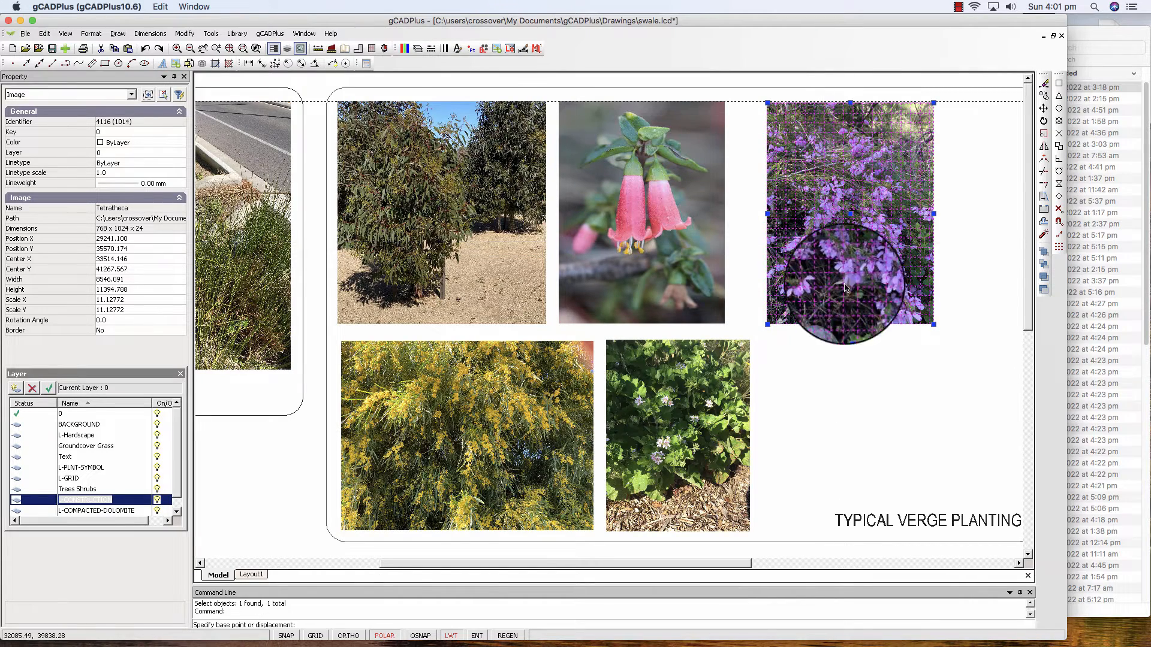
left_click(850, 214)
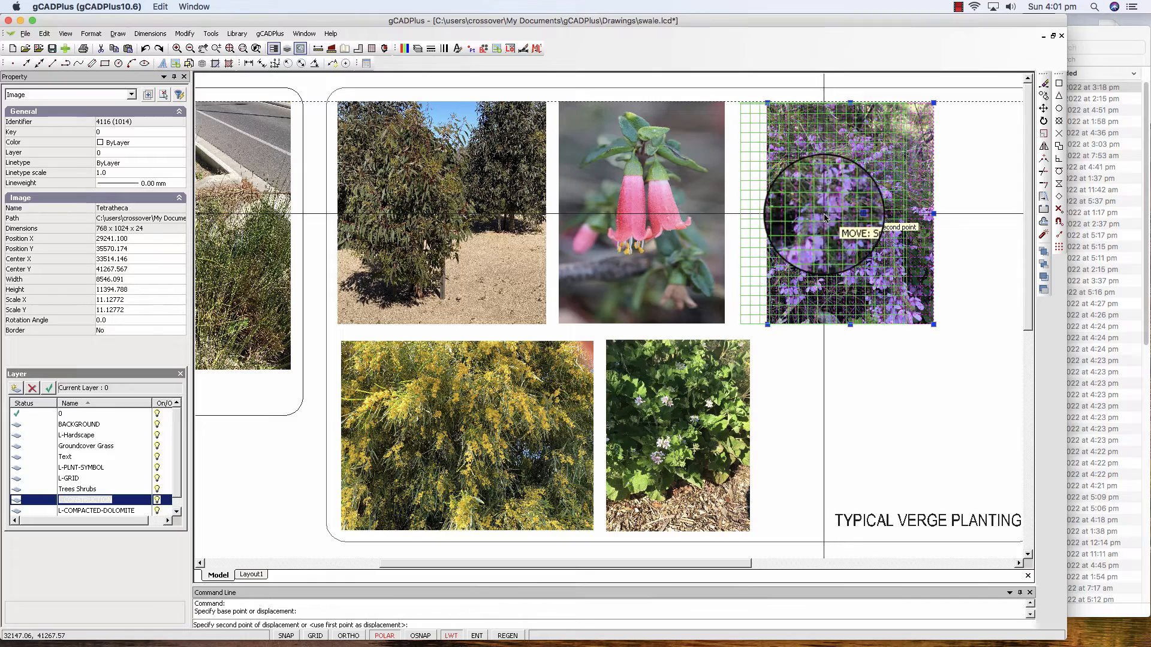
left_click(821, 217)
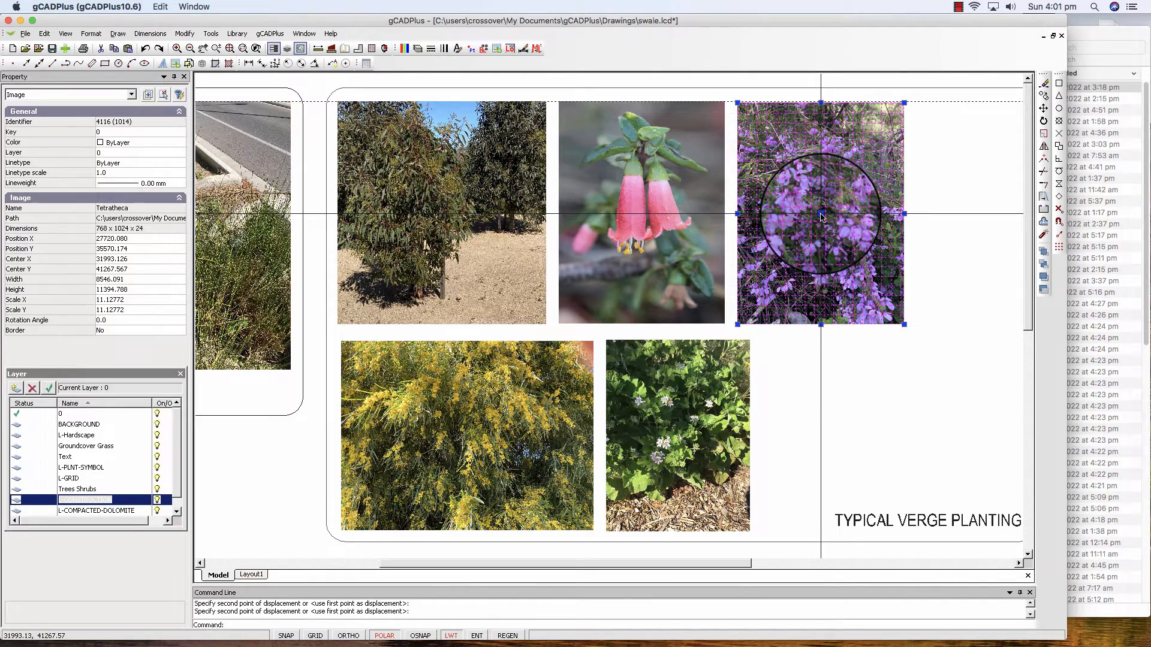
key("Escape")
Step: Erase both overlapping horizontal construction lines running along the tops of the photos
scroll(842, 329, "down", 2)
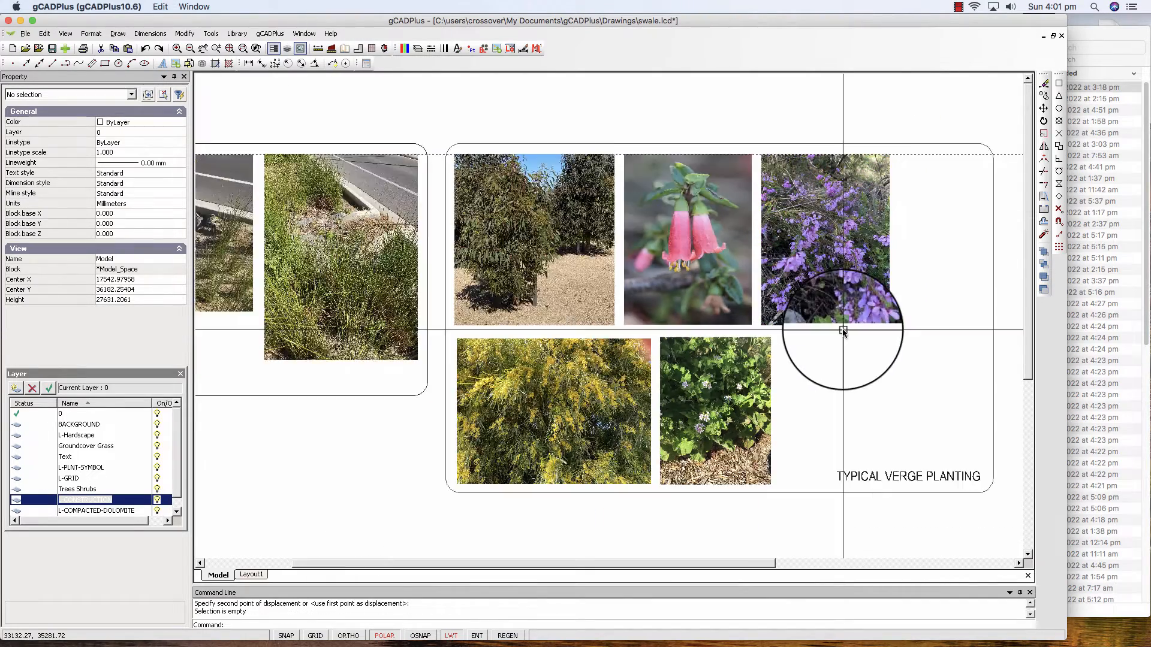
left_click(925, 155)
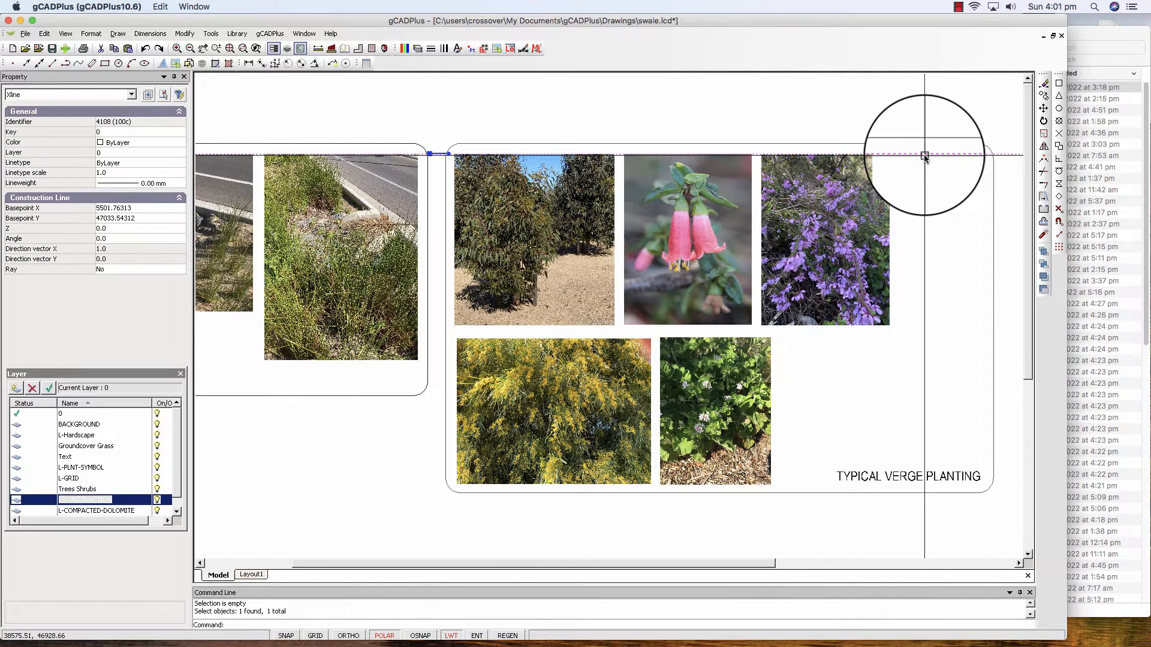
right_click(925, 155)
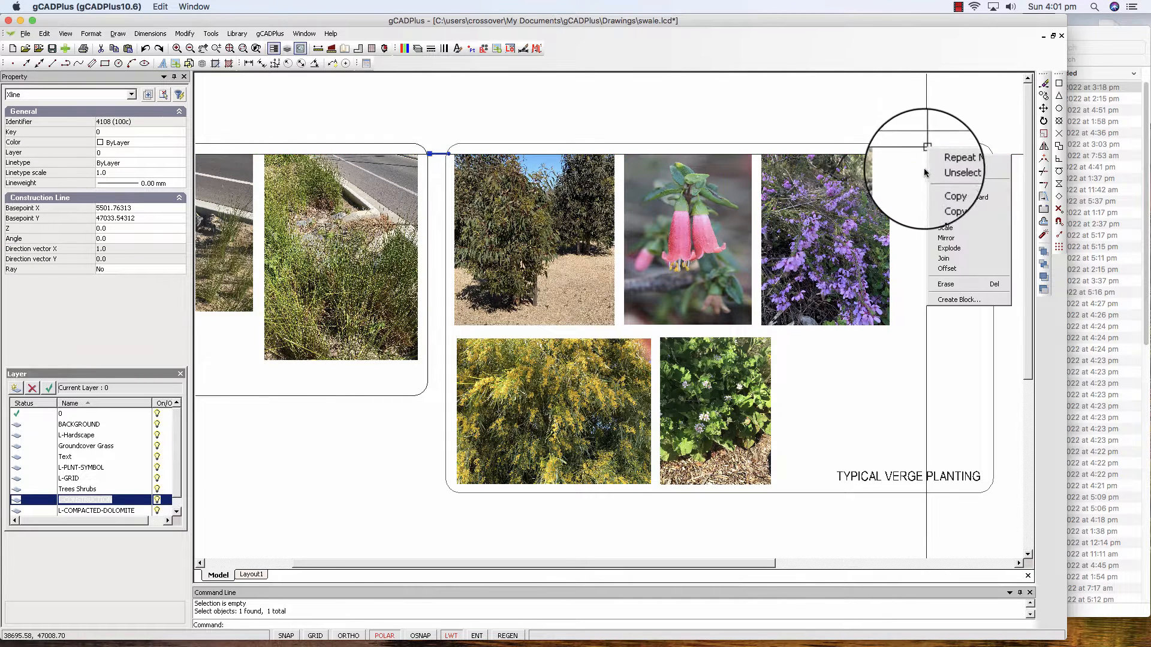
left_click(943, 286)
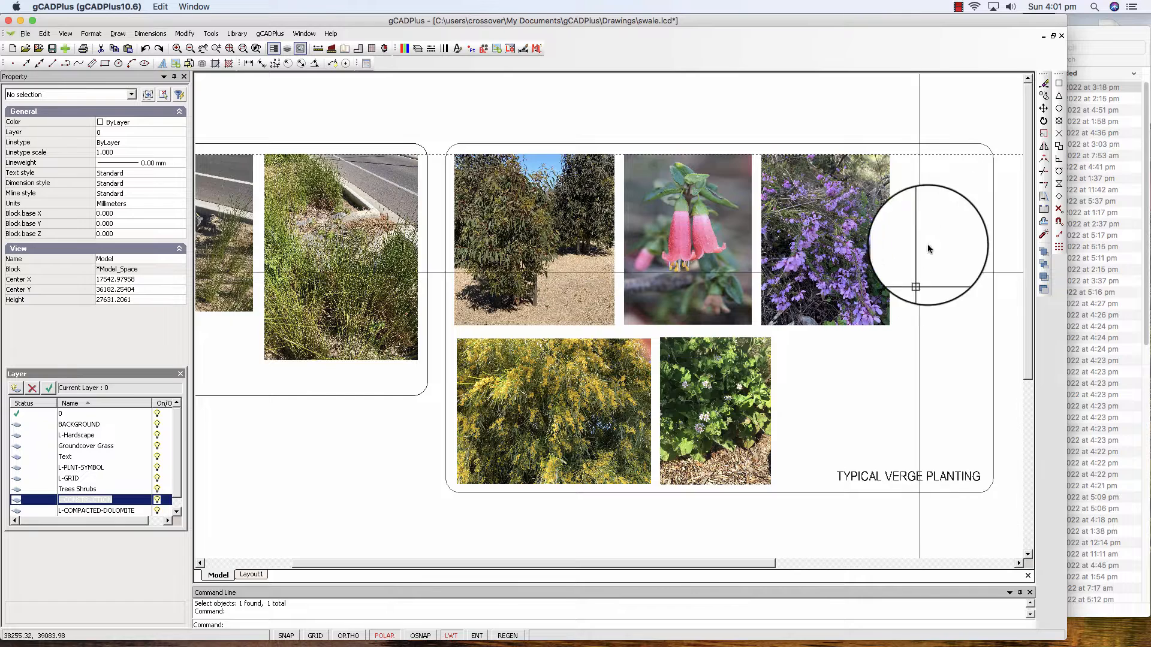
left_click(930, 155)
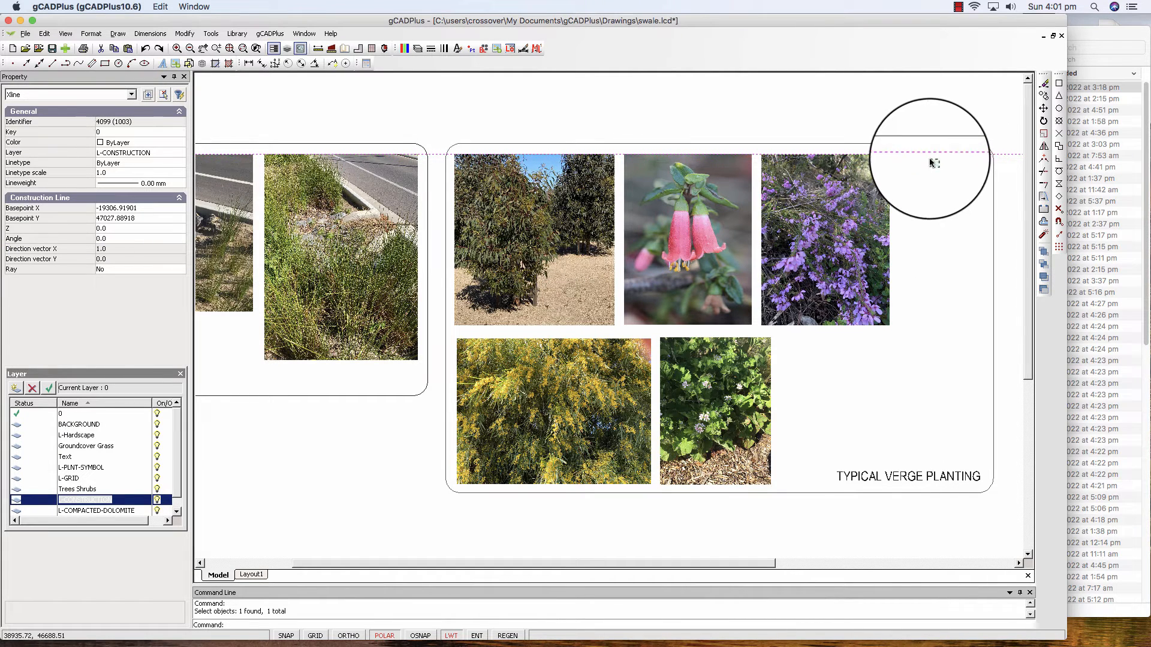
right_click(927, 154)
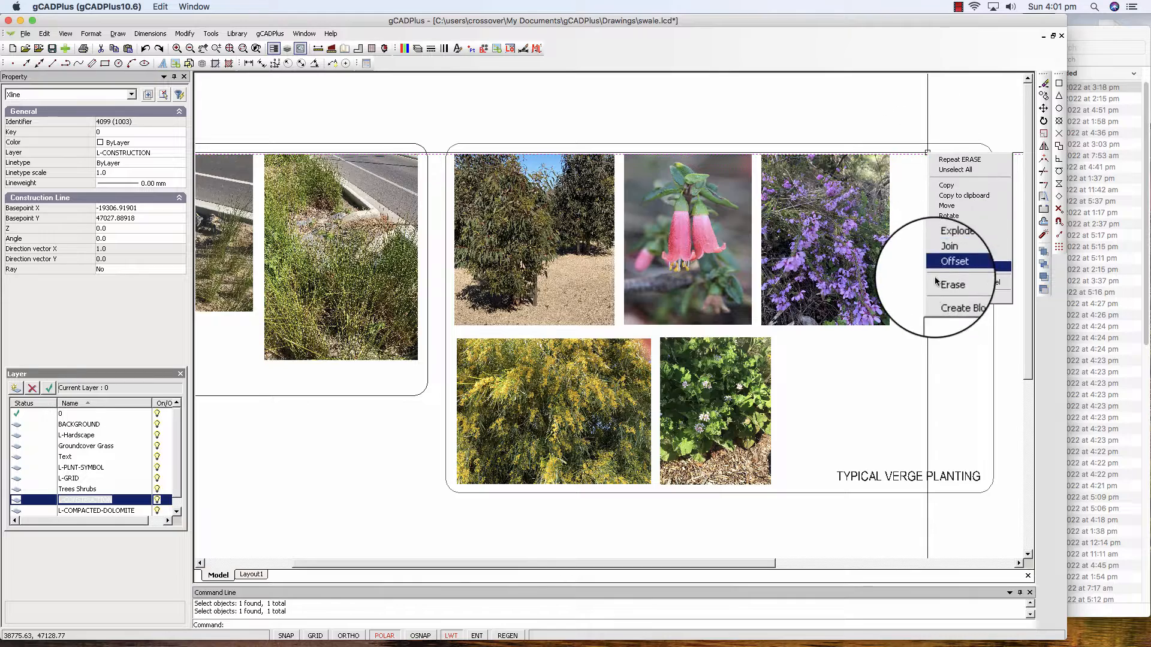
left_click(949, 287)
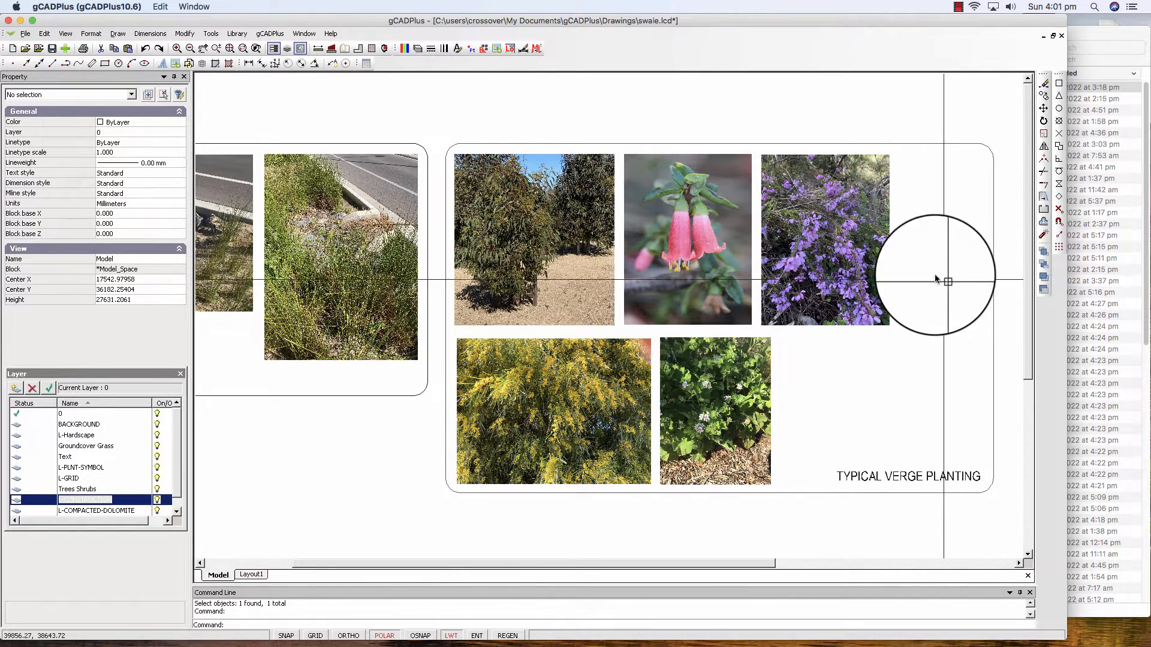
scroll(801, 278, "down", 1)
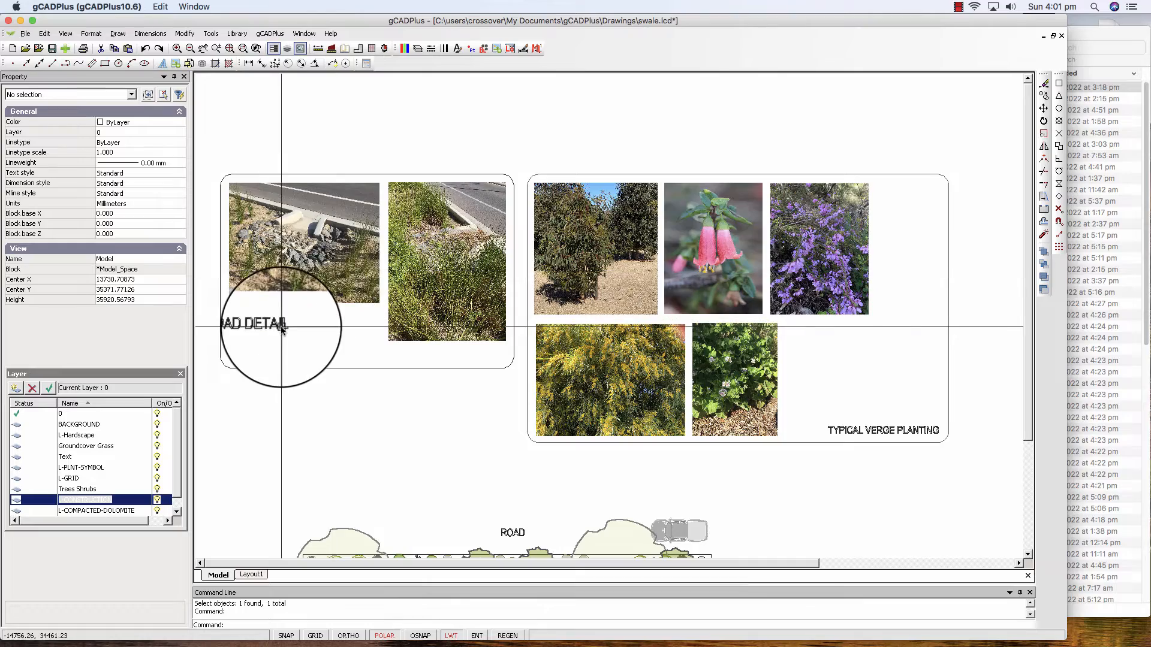
scroll(278, 354, "up", 3)
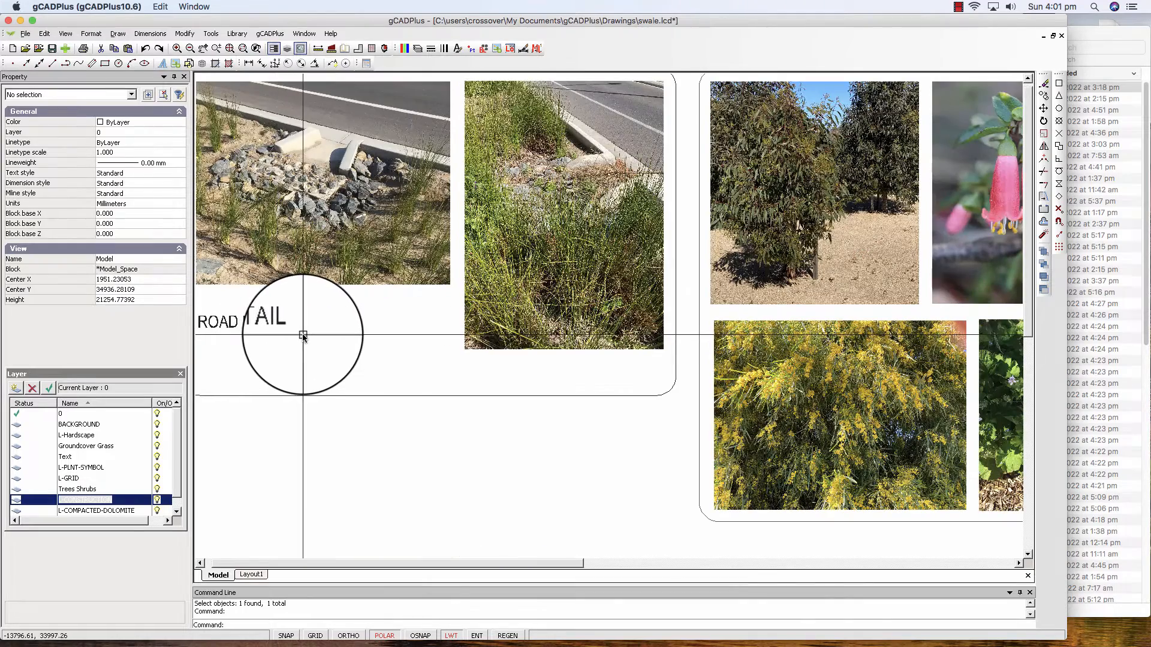
scroll(303, 336, "down", 3)
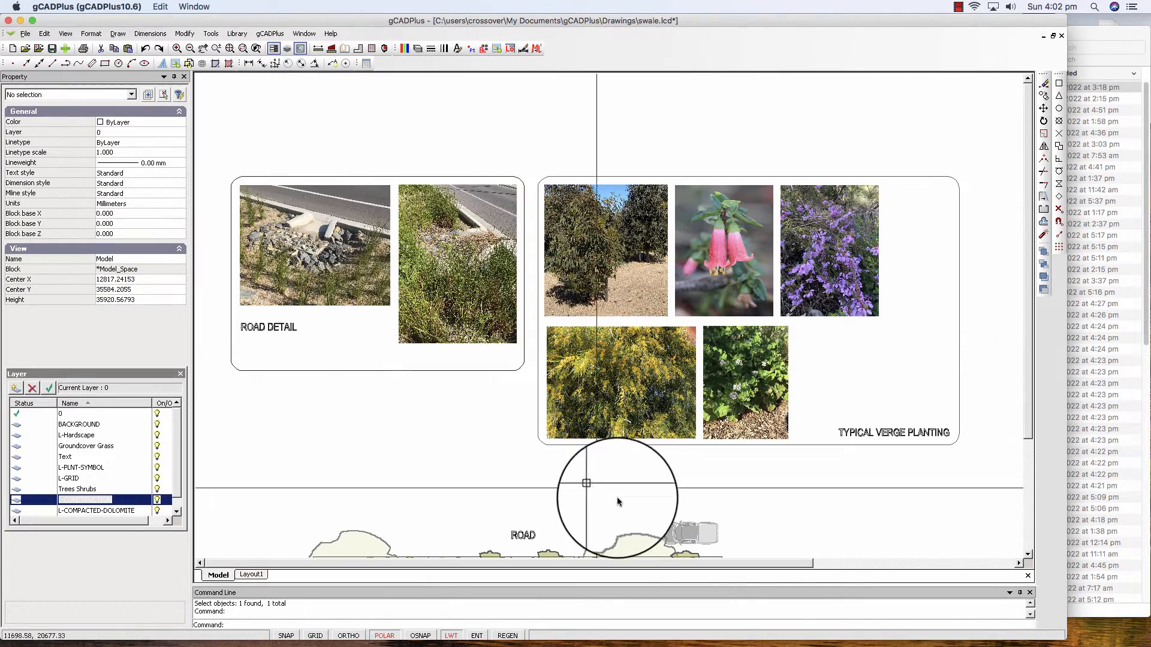
scroll(617, 427, "down", 1)
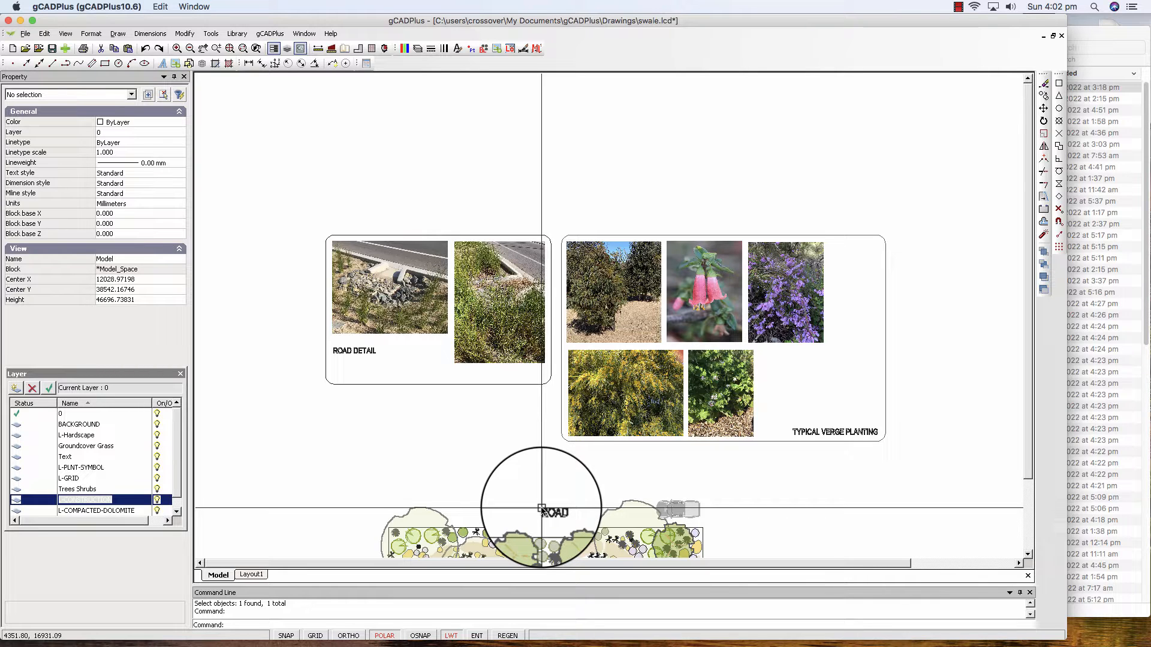
Step: Examine the planting plan below the photo panels, selecting the large tree and nearby shrub blocks along the road edge, and clear the selection
right_click(531, 480)
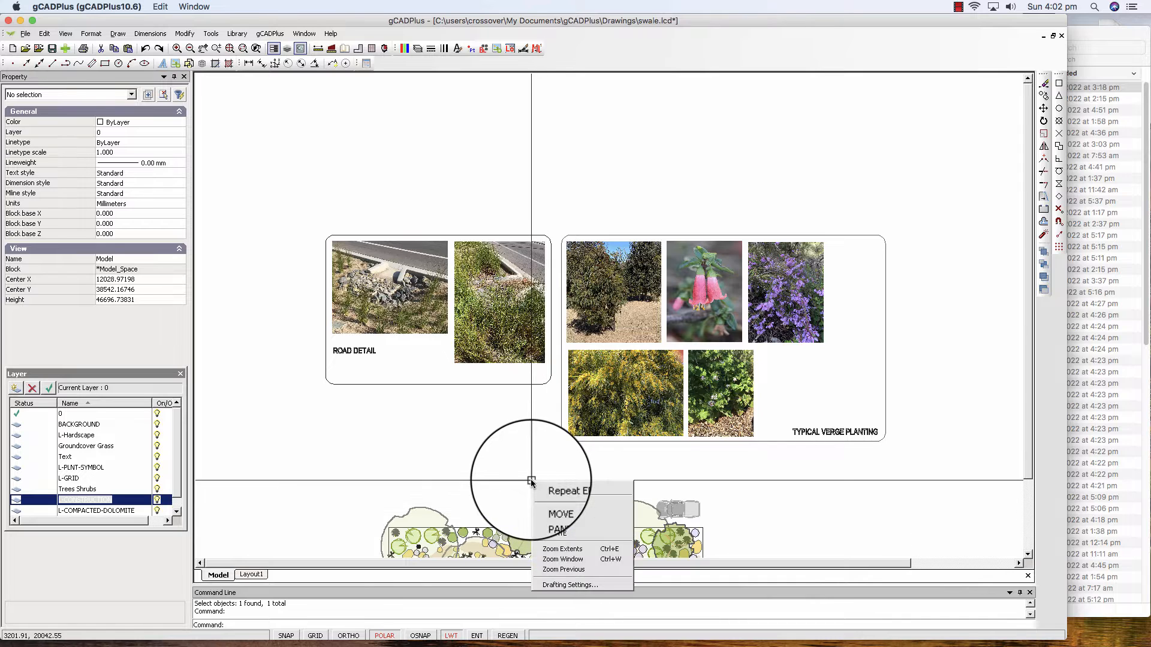
left_click(563, 542)
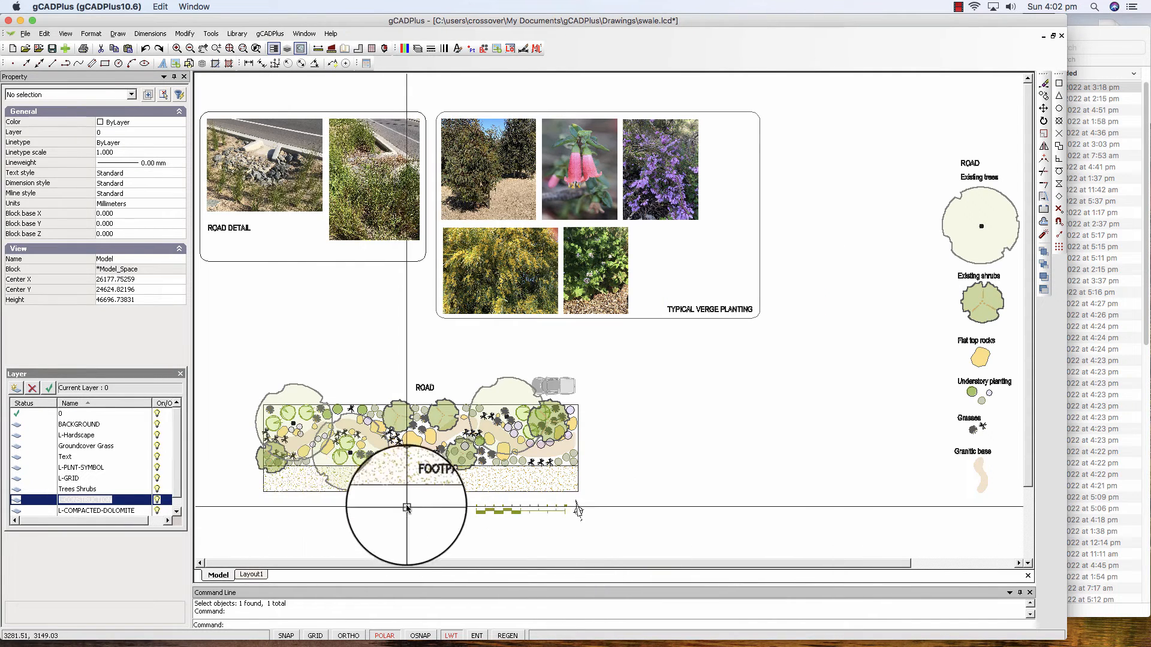
scroll(406, 496, "up", 3)
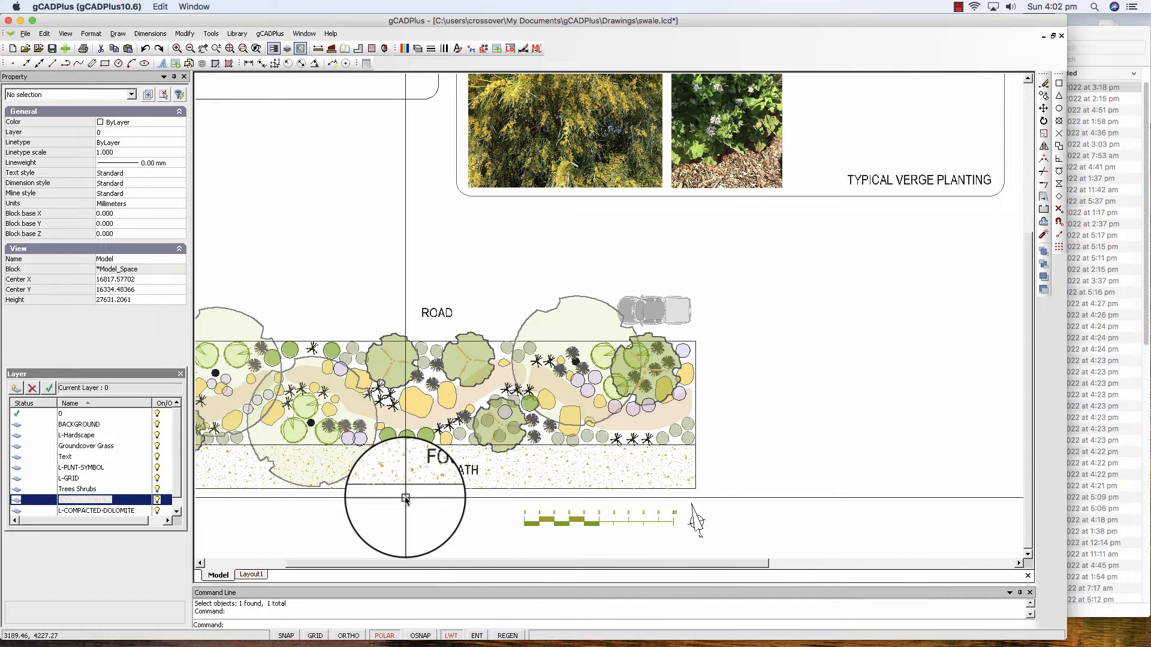
left_click(586, 317)
left_click_drag(586, 316, 491, 340)
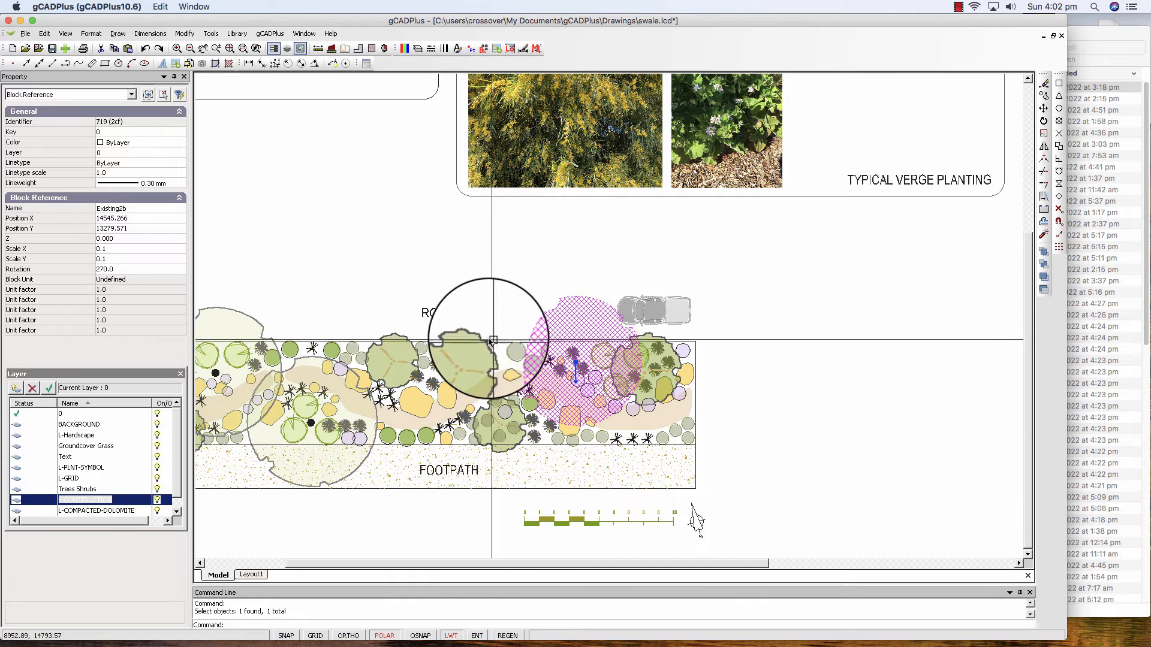
left_click(476, 334)
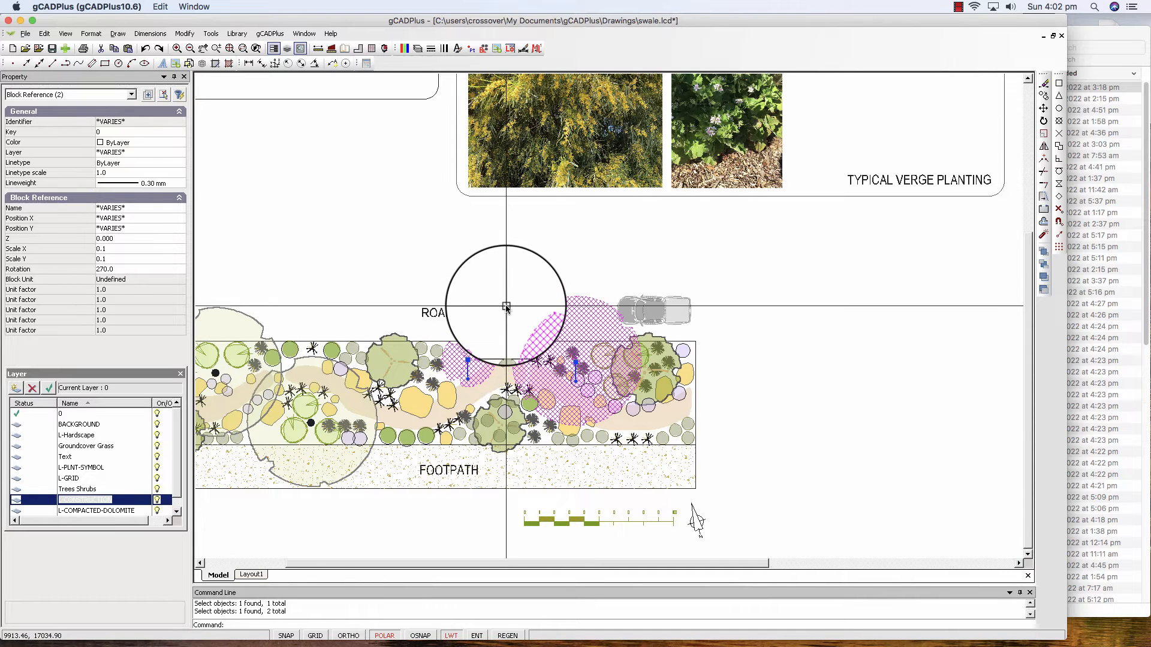
key("Delete")
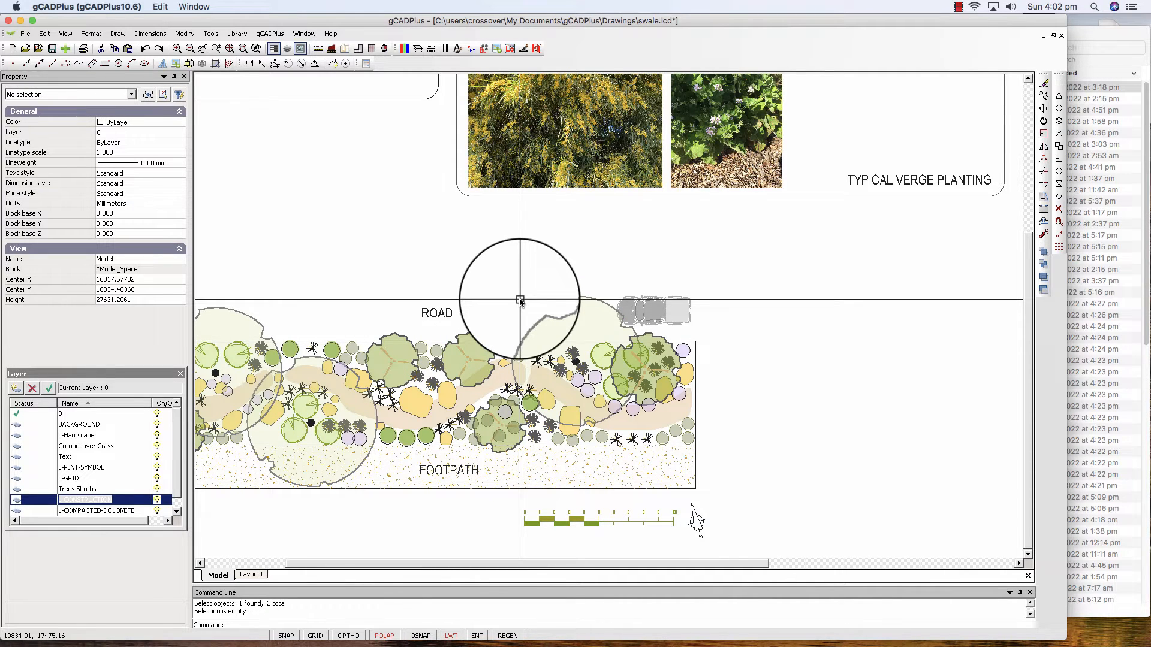